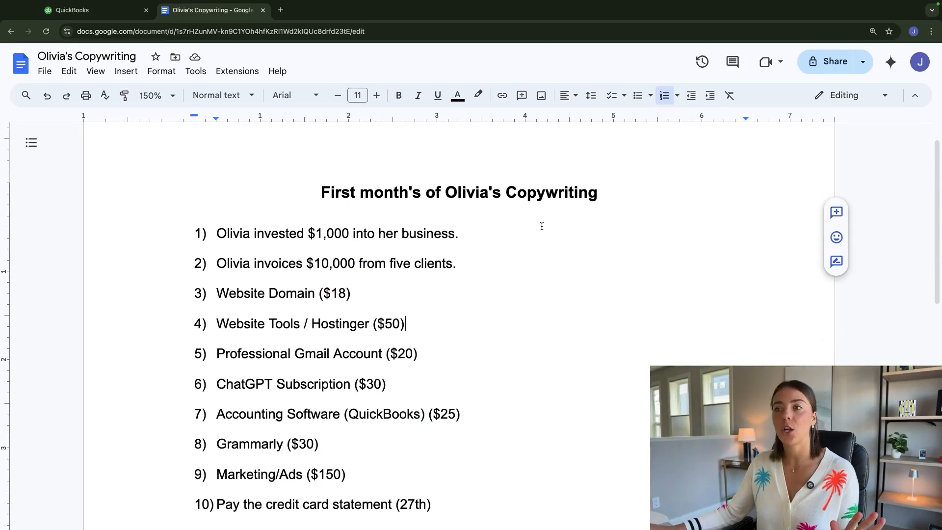
- Review the first month's transaction list and the table of how debits and credits affect accounts in the Google Docs document
{"action": "left_click", "coordinate": [79, 14]}
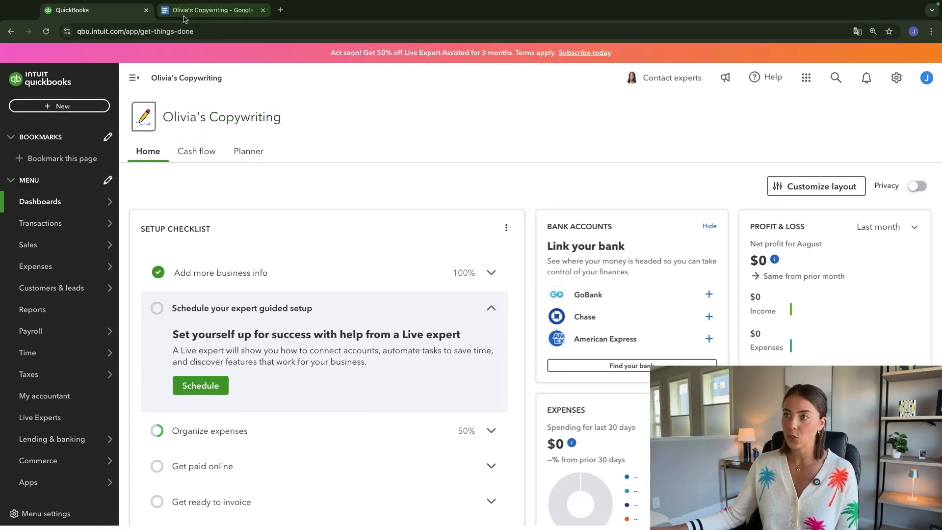
{"action": "left_click", "coordinate": [212, 10]}
{"action": "left_click_drag", "start_coordinate": [196, 228], "coordinate": [453, 509]}
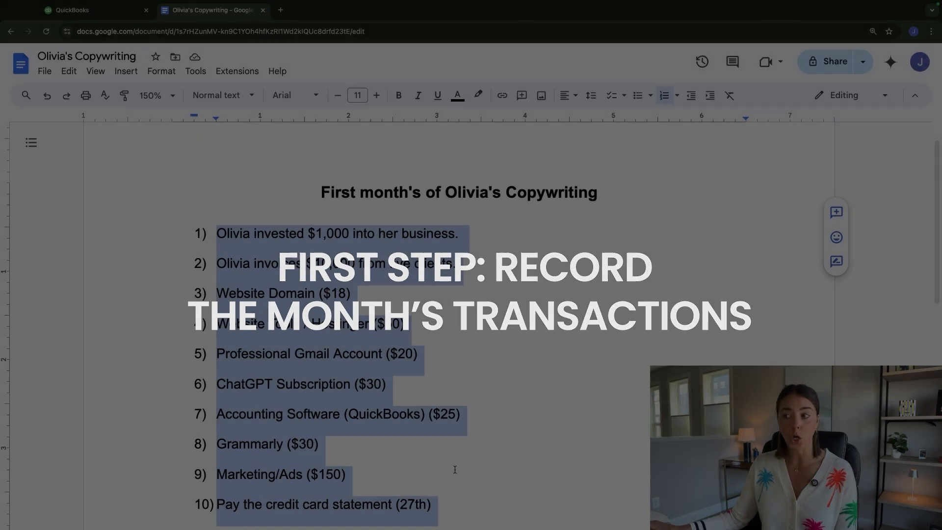
{"action": "scroll", "coordinate": [489, 406], "scroll_direction": "down", "scroll_amount": 1}
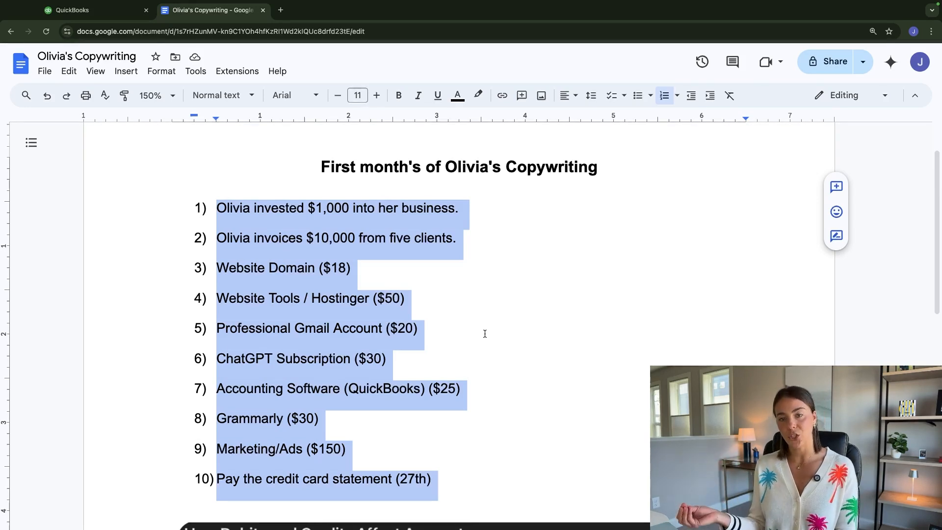
{"action": "scroll", "coordinate": [484, 333], "scroll_direction": "down", "scroll_amount": 7}
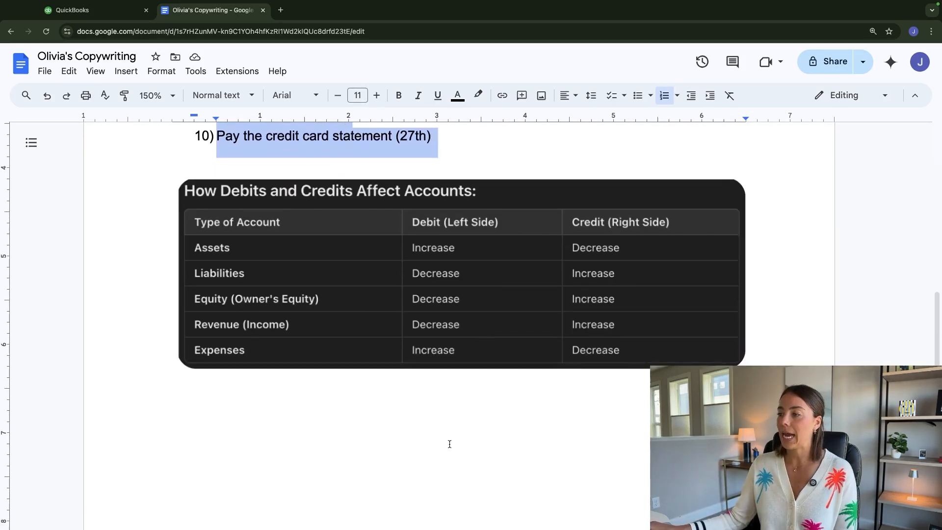
{"action": "left_click", "coordinate": [412, 421]}
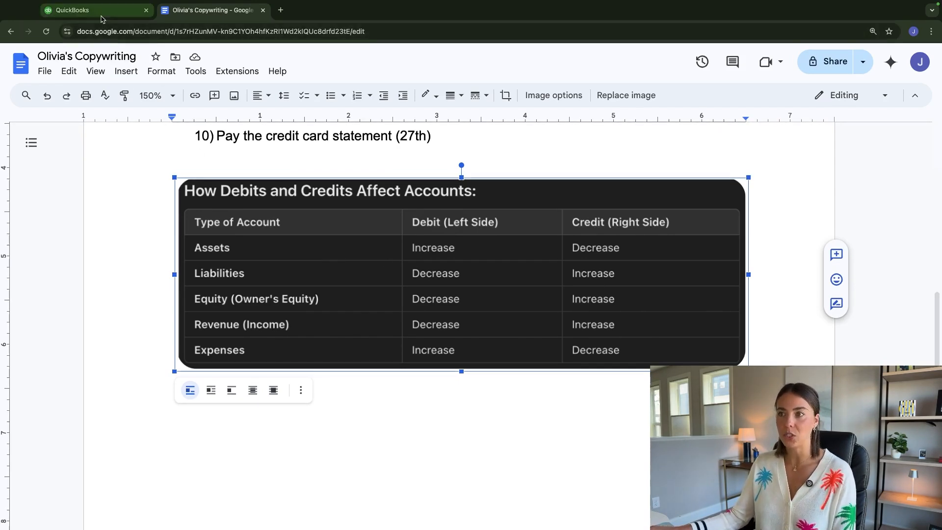
- Switch to QuickBooks and create a new journal entry dated 09/26/2024 with journal number 1
{"action": "left_click", "coordinate": [72, 10]}
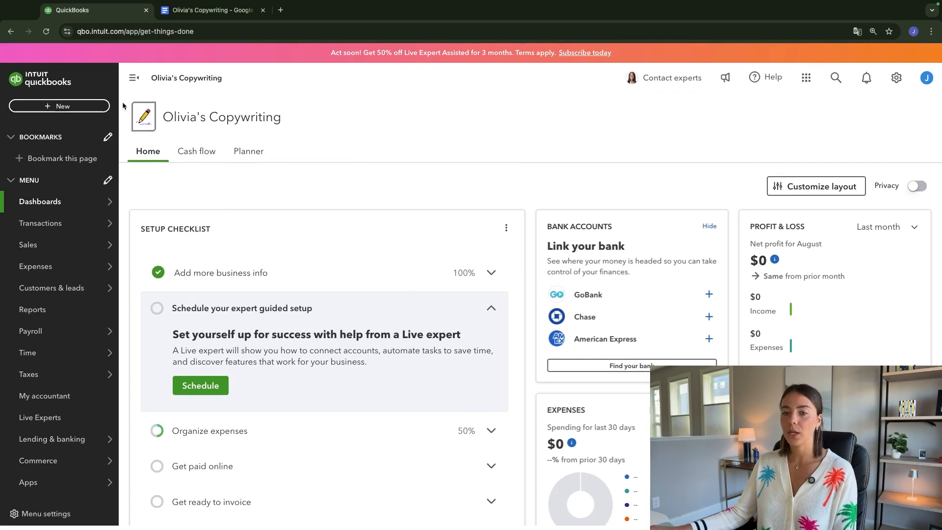
{"action": "left_click", "coordinate": [49, 109]}
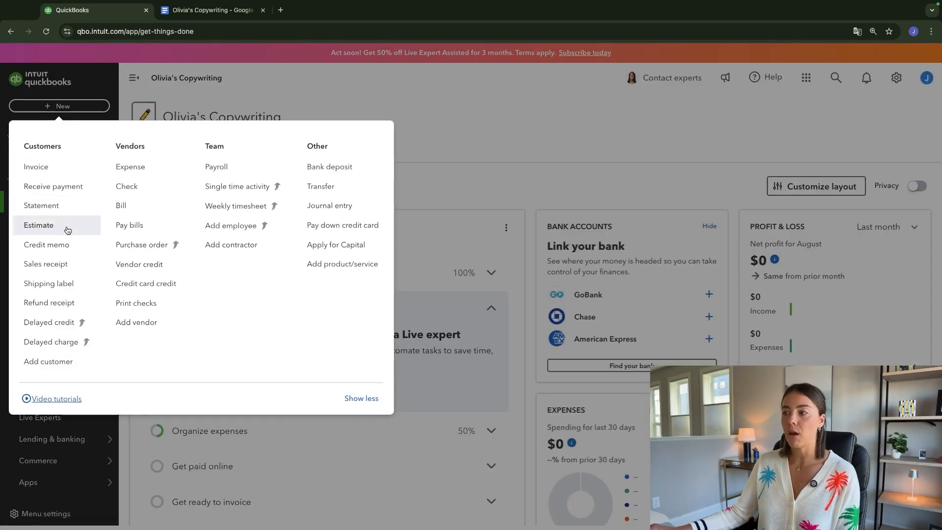
{"action": "left_click", "coordinate": [315, 209]}
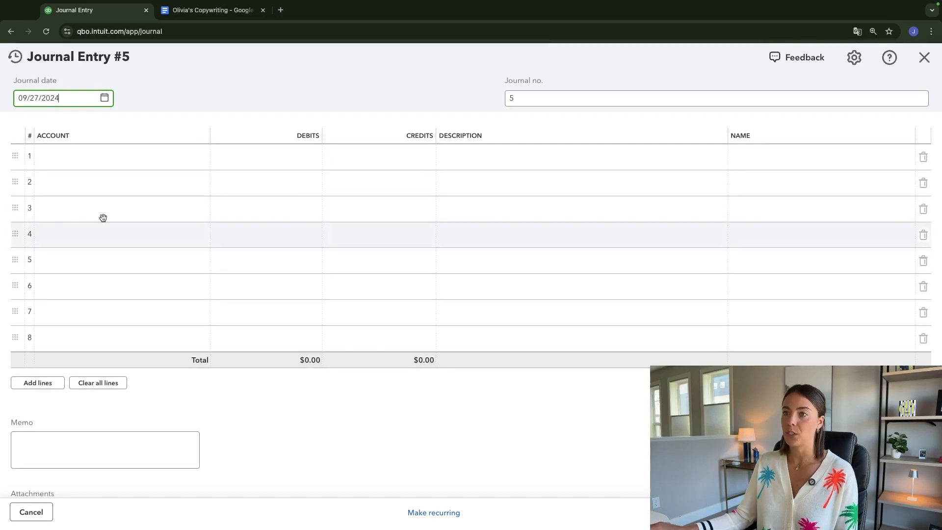
{"action": "left_click", "coordinate": [105, 98]}
{"action": "left_click", "coordinate": [97, 230]}
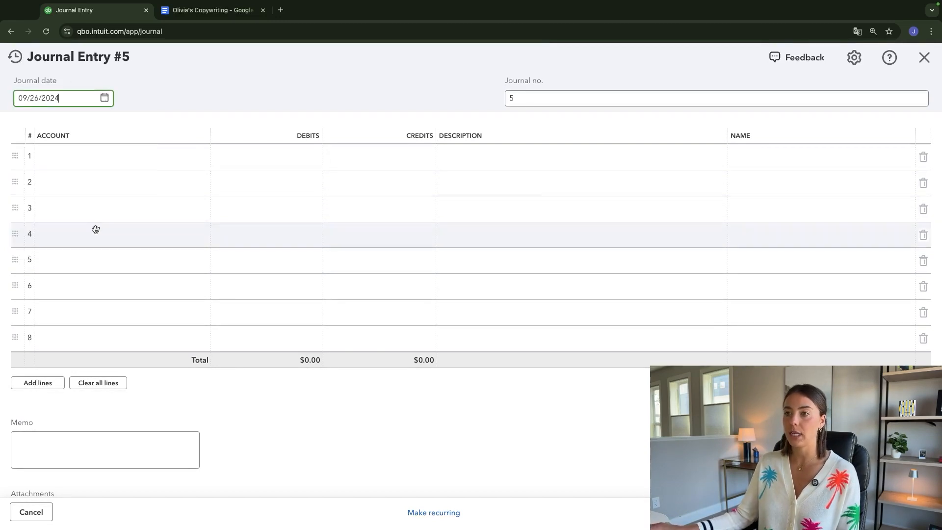
{"action": "left_click", "coordinate": [507, 99]}
{"action": "type", "text": "1"}
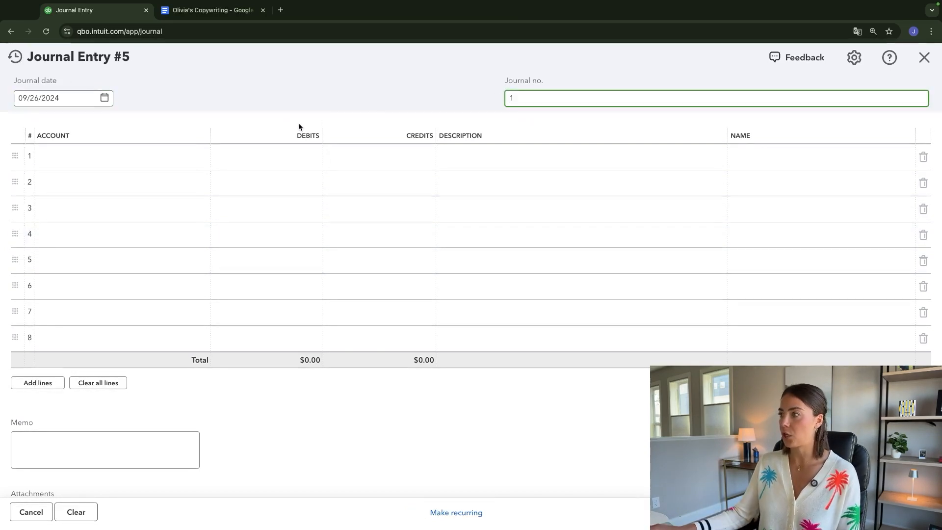
- Fill the first journal line with the Cash account and a debit of 1,000
{"action": "left_click", "coordinate": [92, 157]}
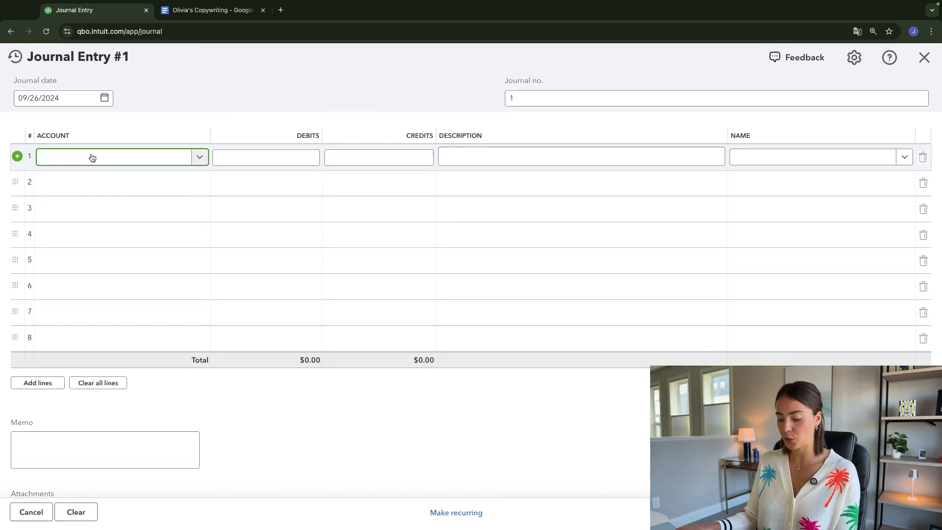
{"action": "type", "text": "cash"}
{"action": "key", "text": "Return"}
{"action": "left_click", "coordinate": [257, 156]}
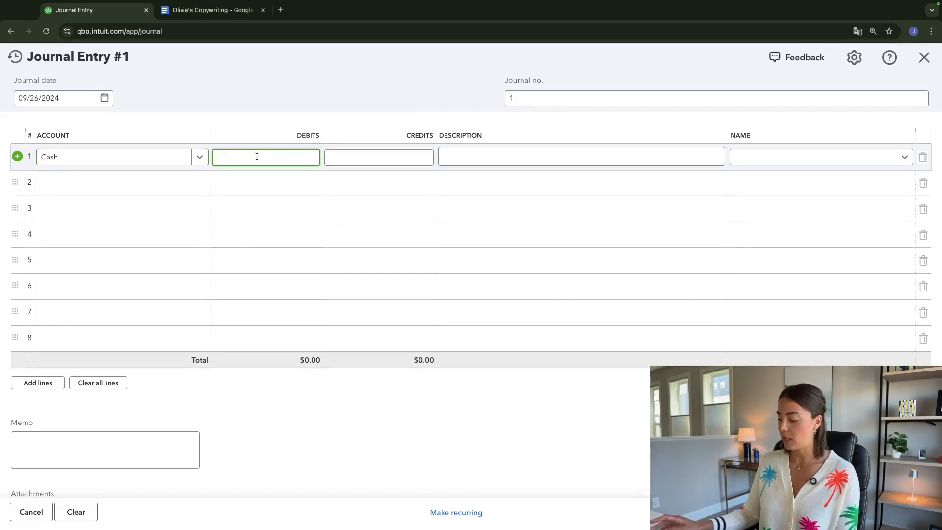
{"action": "type", "text": "1,000"}
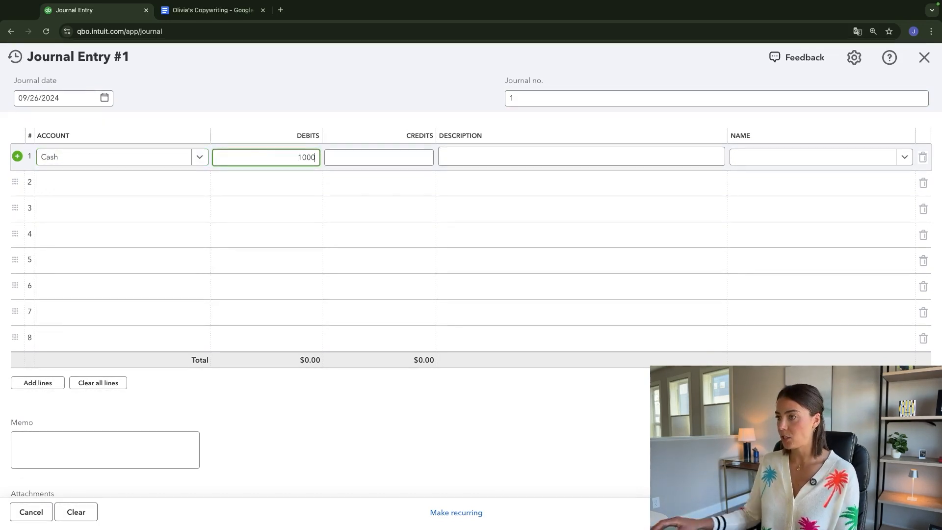
{"action": "left_click", "coordinate": [266, 94]}
- Assign the Owner investments account to the second journal line, with a credit of $1,000.00
{"action": "left_click", "coordinate": [58, 189]}
{"action": "type", "text": "Equity"}
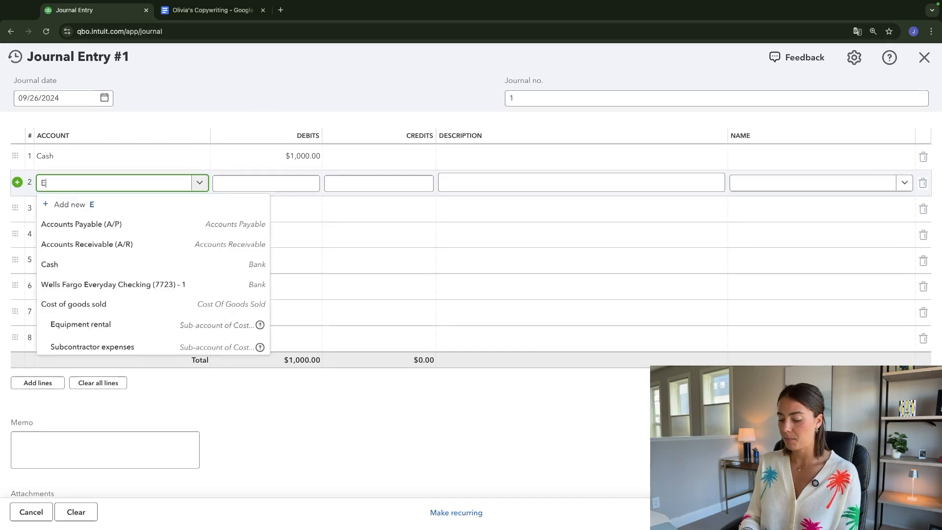
{"action": "key", "text": "BackSpace"}
{"action": "key", "text": "BackSpace"}
{"action": "key", "text": "BackSpace"}
{"action": "key", "text": "BackSpace"}
{"action": "key", "text": "BackSpace"}
{"action": "key", "text": "BackSpace"}
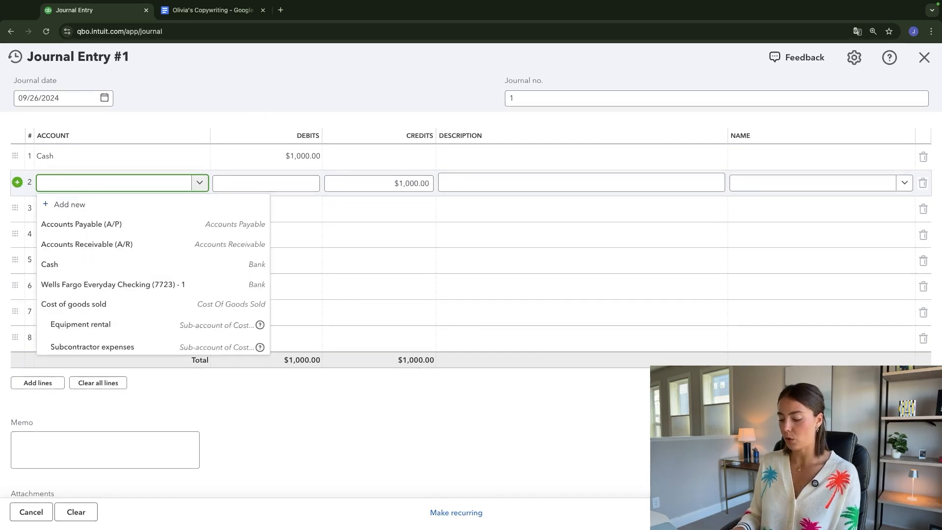
{"action": "type", "text": "owns"}
{"action": "key", "text": "BackSpace"}
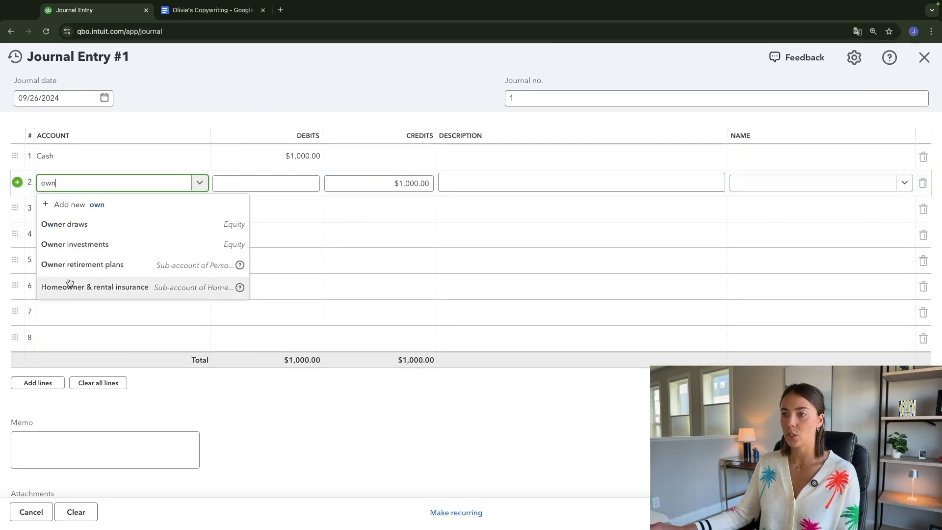
{"action": "left_click", "coordinate": [64, 245]}
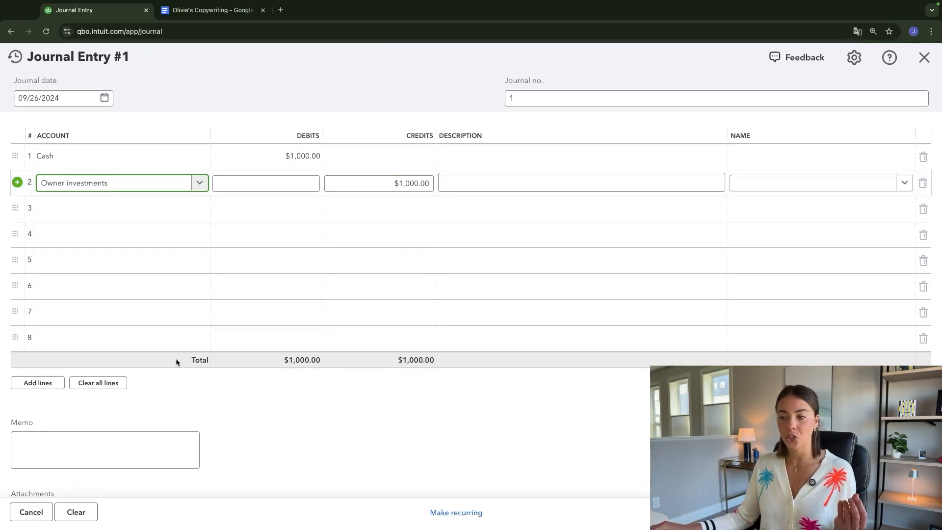
- Compare the debit and credit totals of the journal entry
{"action": "left_click_drag", "start_coordinate": [176, 362], "coordinate": [376, 372]}
{"action": "left_click_drag", "start_coordinate": [455, 372], "coordinate": [454, 360]}
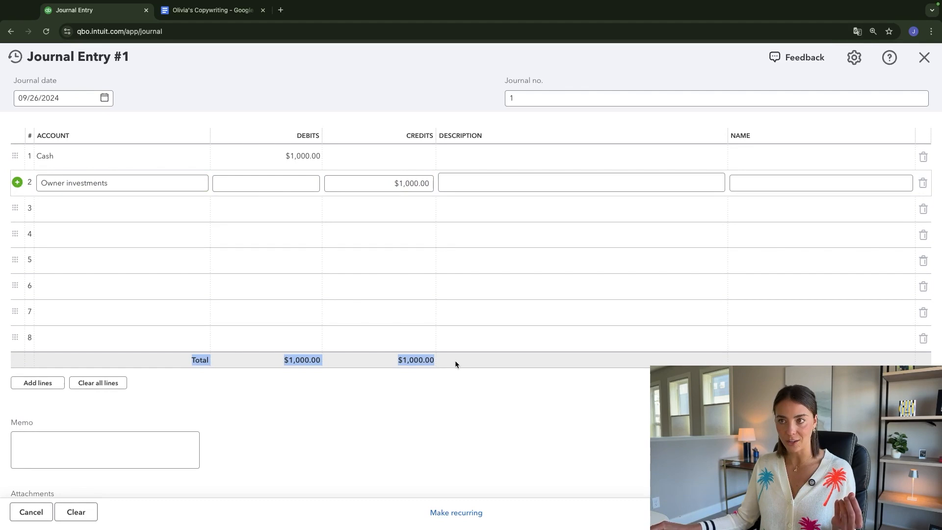
{"action": "left_click", "coordinate": [471, 418]}
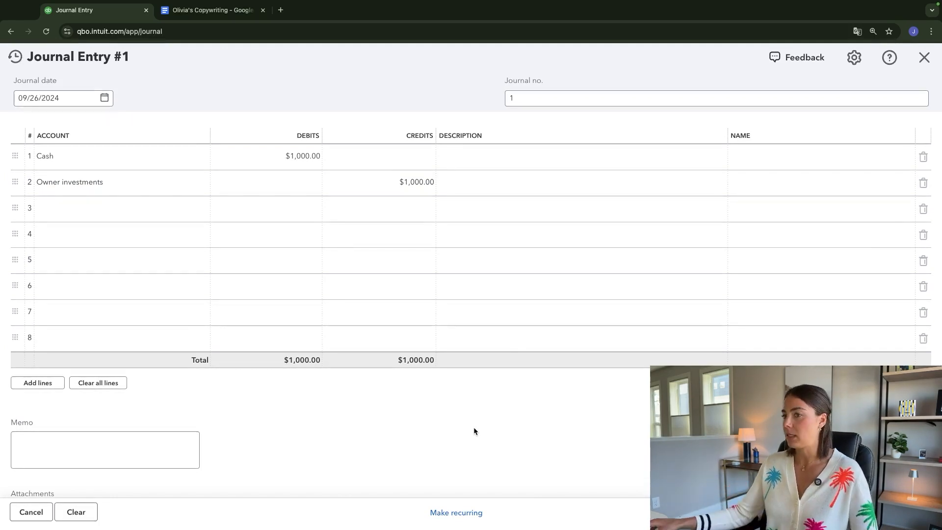
- Add the description "Initial investment" to both journal lines, then save and close the entry
{"action": "left_click", "coordinate": [475, 158]}
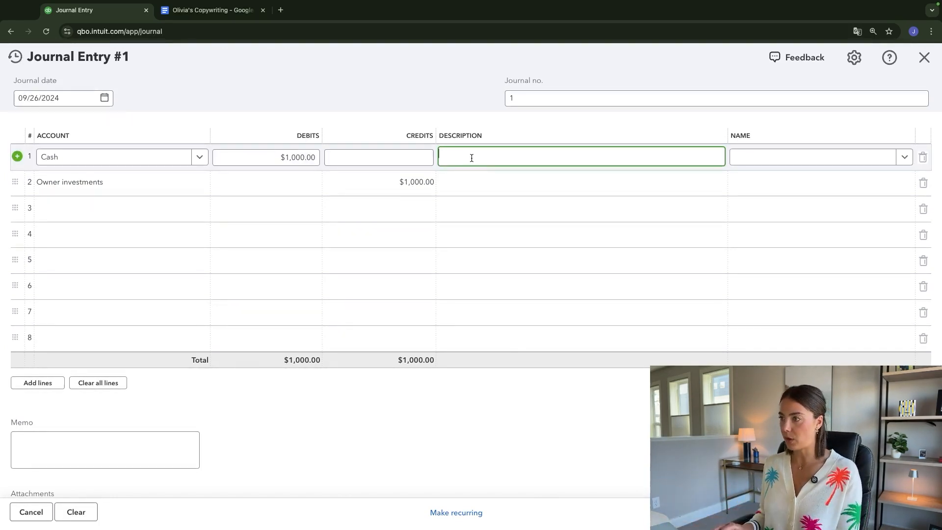
{"action": "type", "text": "Ini"}
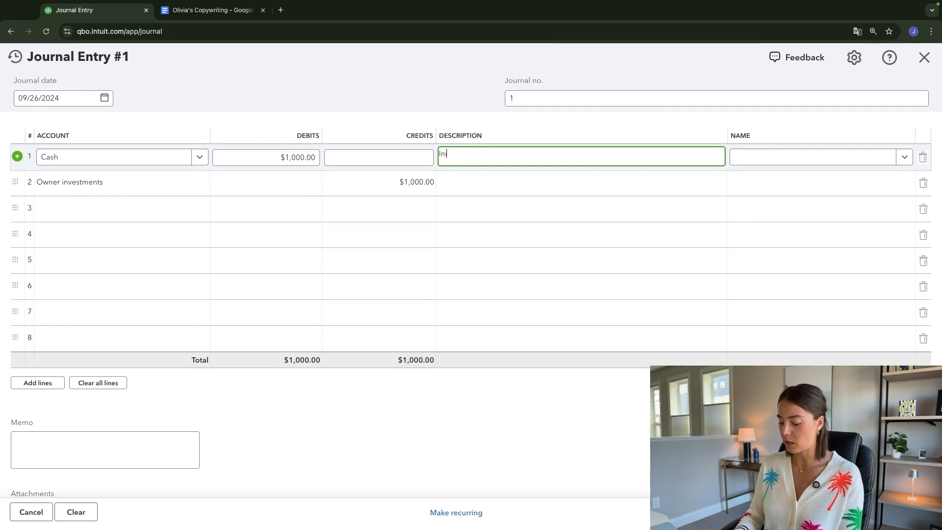
{"action": "type", "text": "tial investment"}
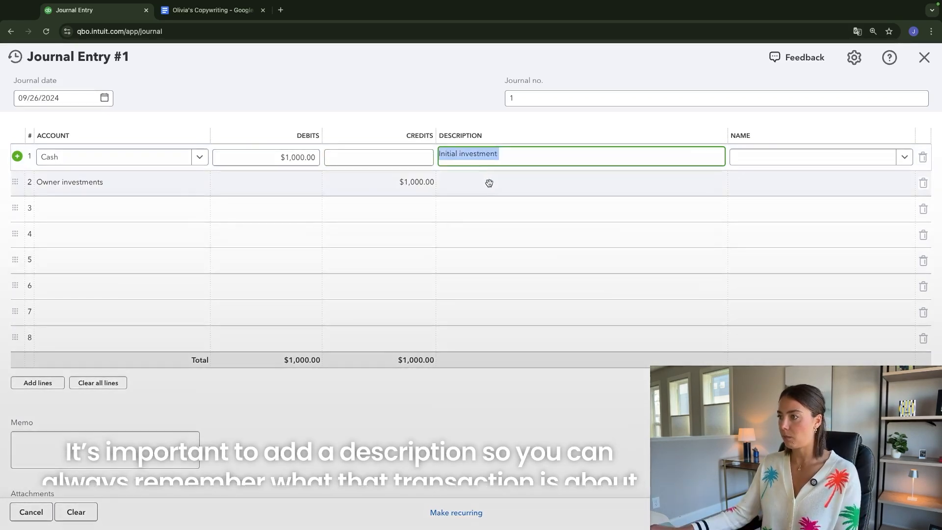
{"action": "left_click", "coordinate": [484, 184]}
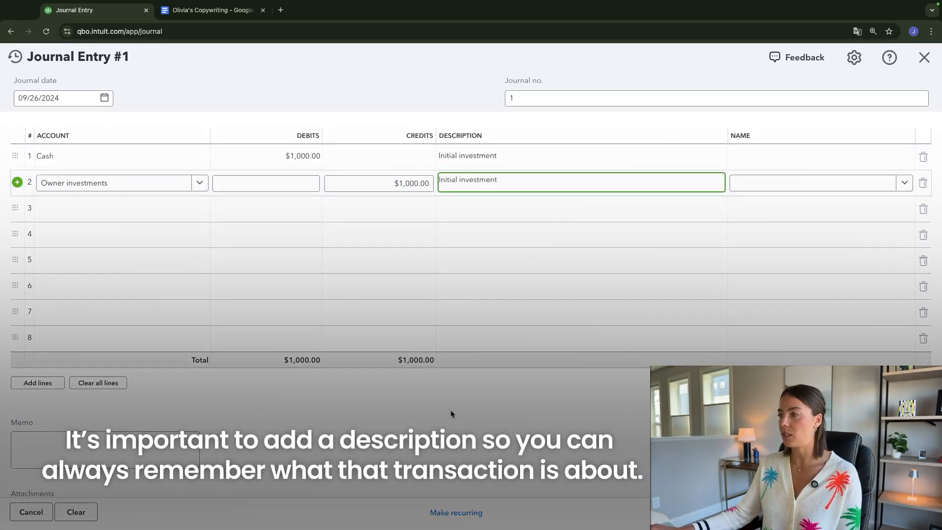
{"action": "left_click", "coordinate": [451, 413]}
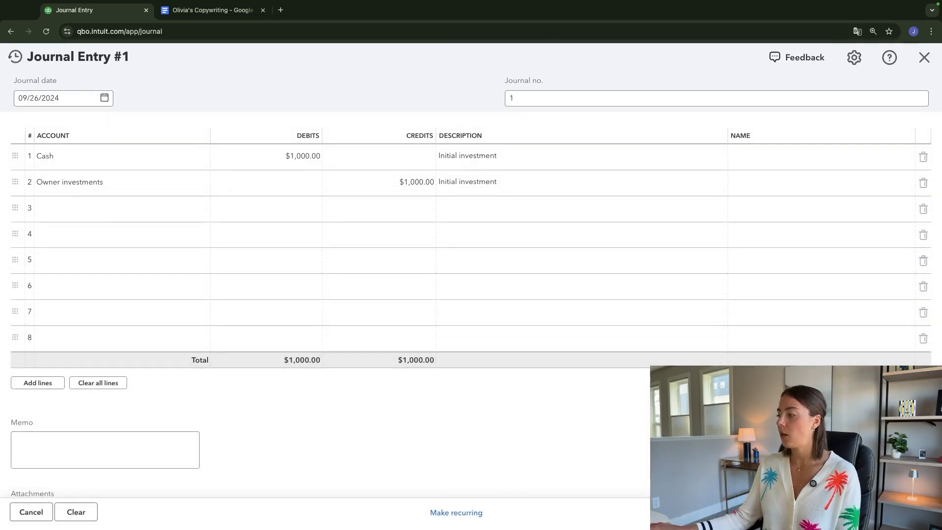
{"action": "left_click", "coordinate": [816, 512]}
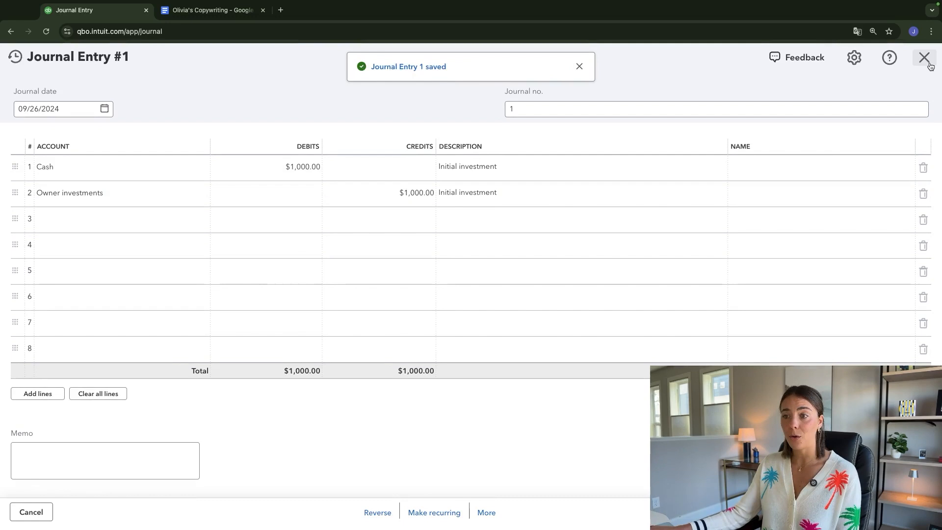
{"action": "left_click", "coordinate": [925, 59]}
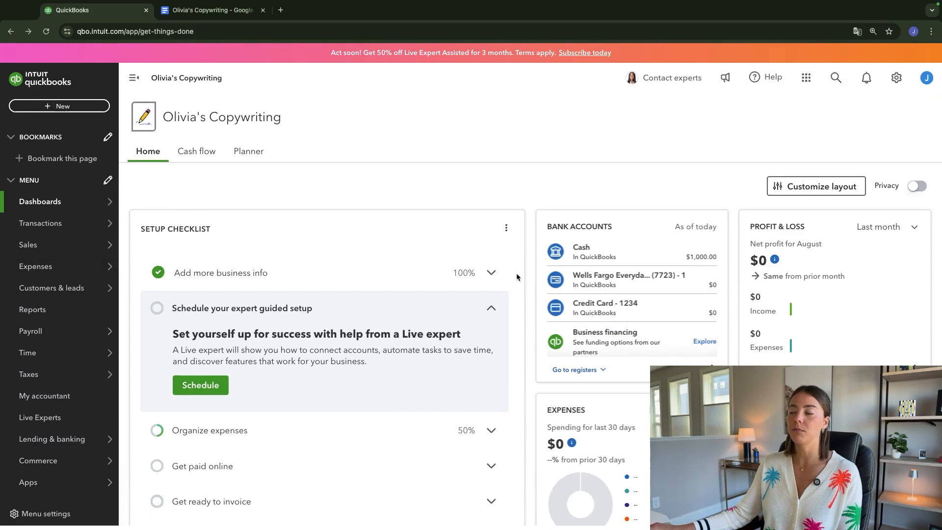
- Open the Balance Sheet report to examine the effect of the recorded investment
{"action": "left_click", "coordinate": [30, 312]}
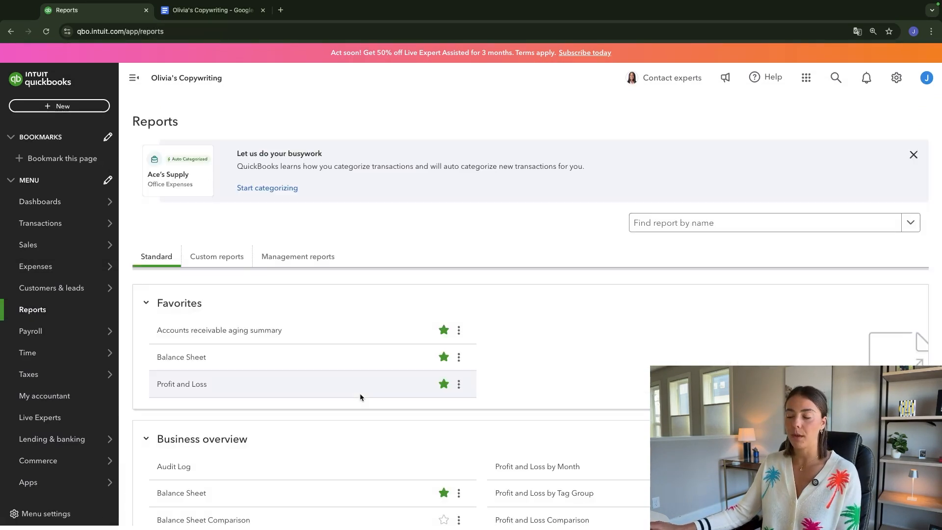
{"action": "left_click", "coordinate": [193, 334]}
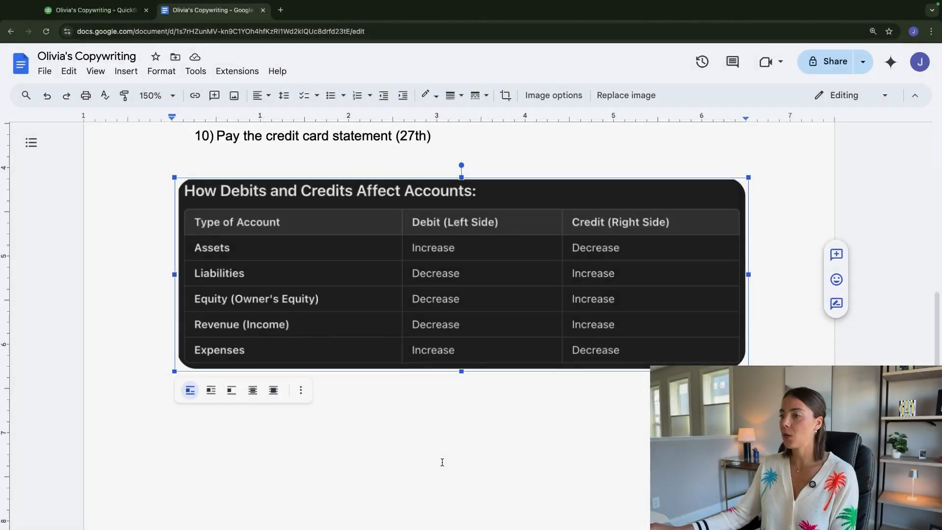
- Return to the Google Docs transaction list and review the second item, the amount invoiced to five clients
{"action": "scroll", "coordinate": [442, 461], "scroll_direction": "up", "scroll_amount": 6}
{"action": "scroll", "coordinate": [442, 464], "scroll_direction": "up", "scroll_amount": 3}
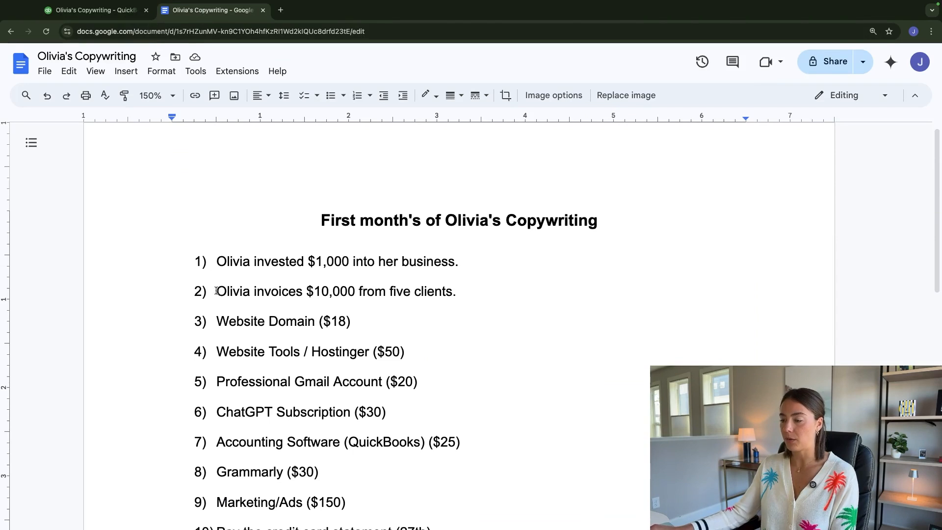
{"action": "left_click_drag", "start_coordinate": [217, 291], "coordinate": [446, 289]}
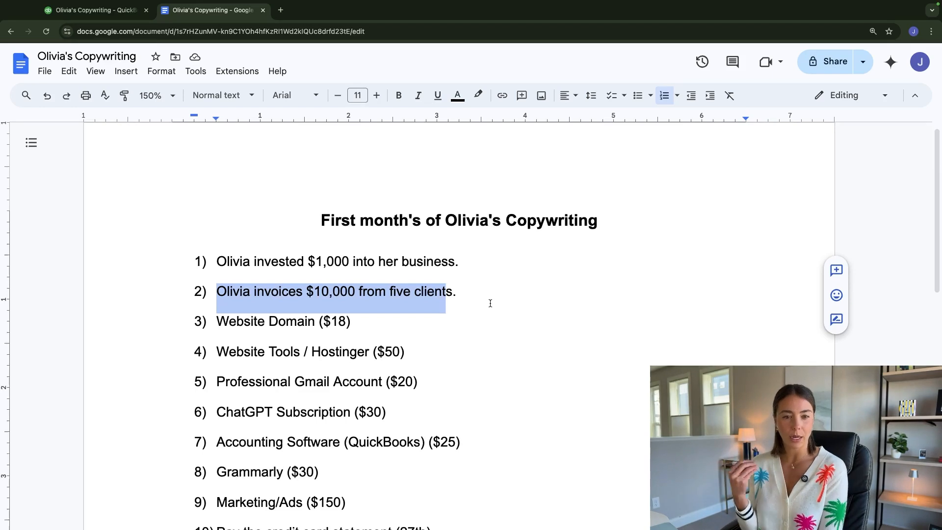
{"action": "left_click", "coordinate": [490, 303]}
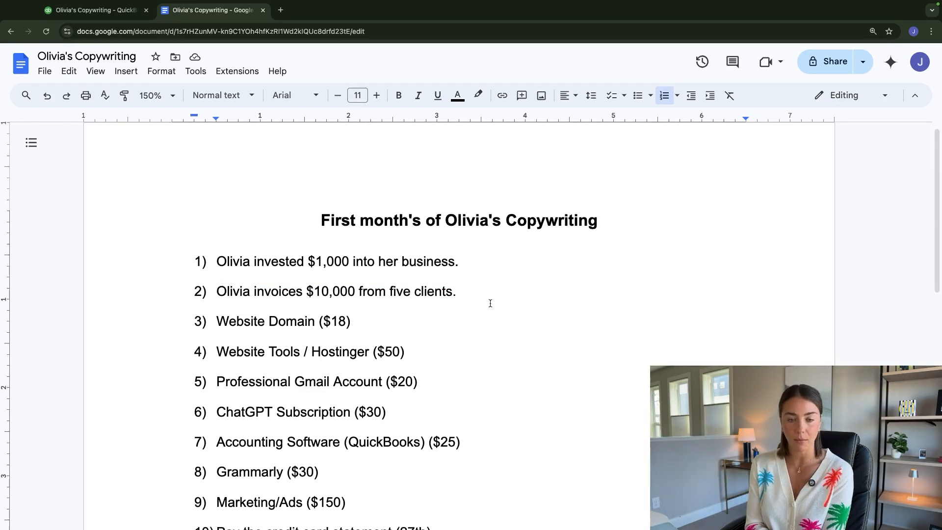
{"action": "left_click_drag", "start_coordinate": [306, 291], "coordinate": [356, 291]}
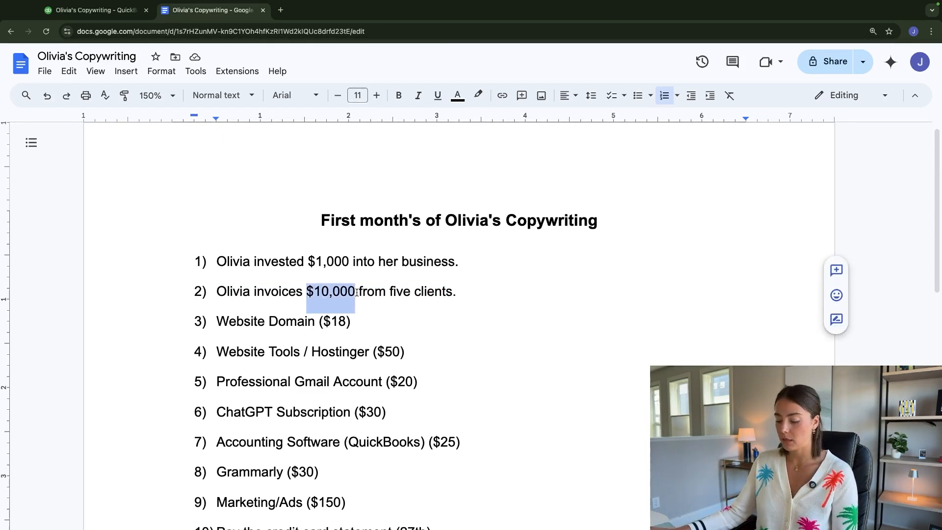
- Switch to QuickBooks, start another journal entry and choose Copywriting Income as the account on its first line
{"action": "left_click", "coordinate": [98, 9]}
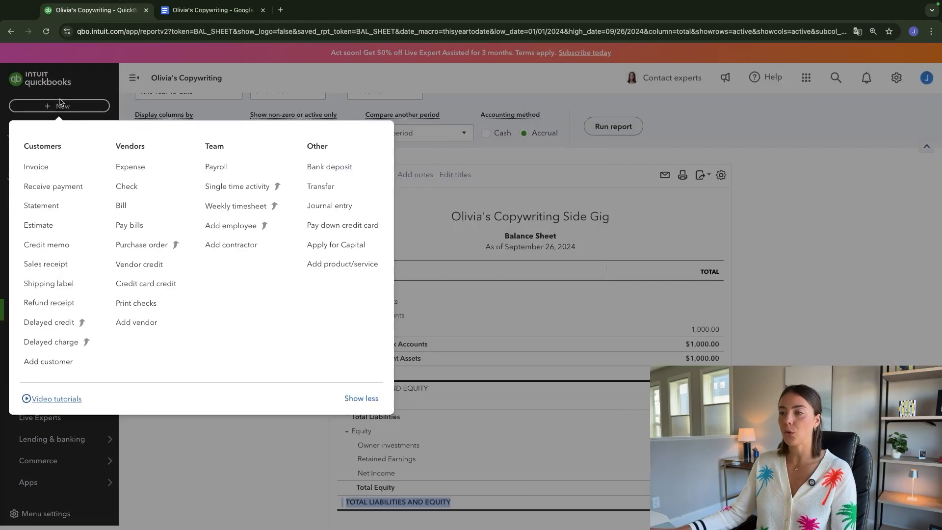
{"action": "left_click", "coordinate": [326, 205]}
{"action": "left_click", "coordinate": [79, 158]}
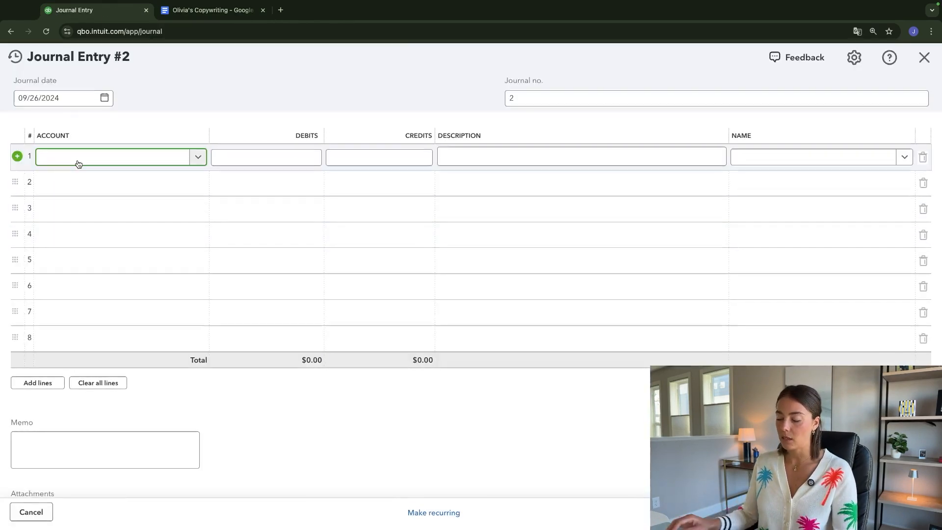
{"action": "type", "text": "income"}
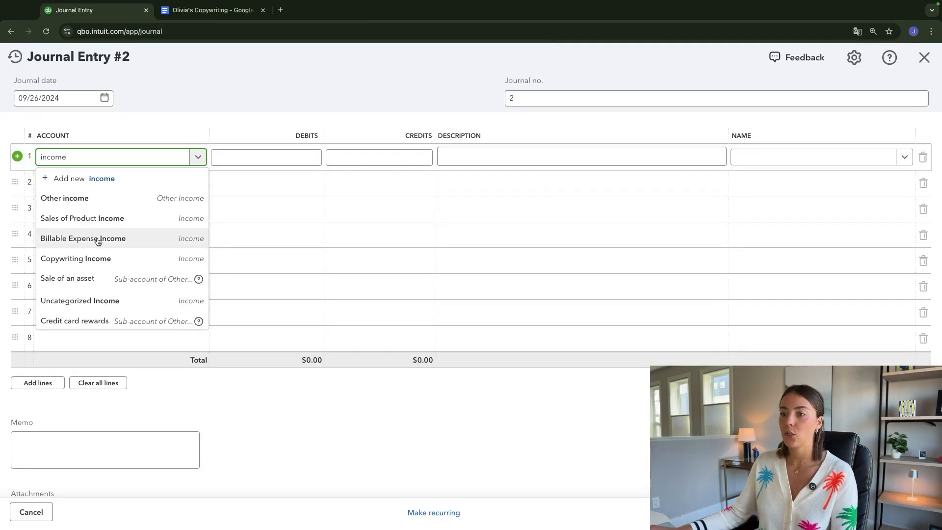
{"action": "left_click", "coordinate": [78, 259]}
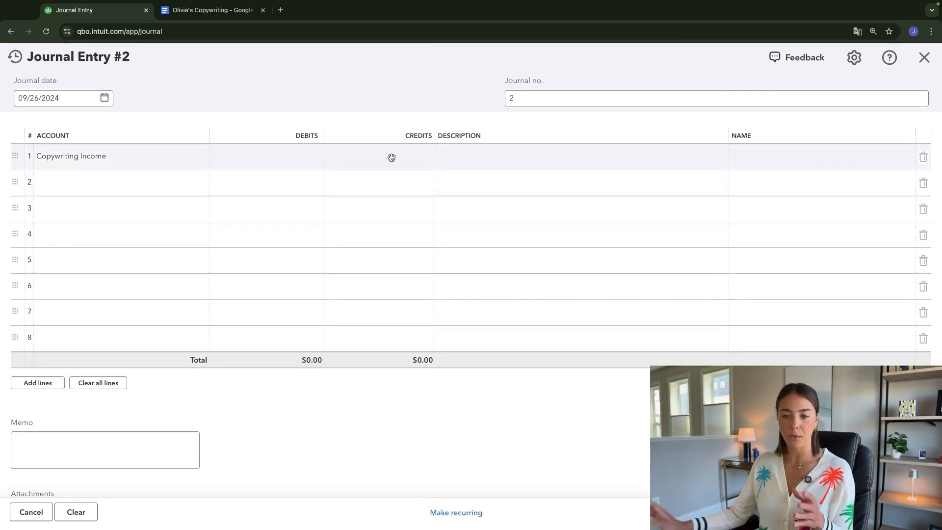
- Consult the debit and credit table in Google Docs, then in QuickBooks credit Copywriting Income 10,000 with the description "September Income"
{"action": "left_click", "coordinate": [187, 11]}
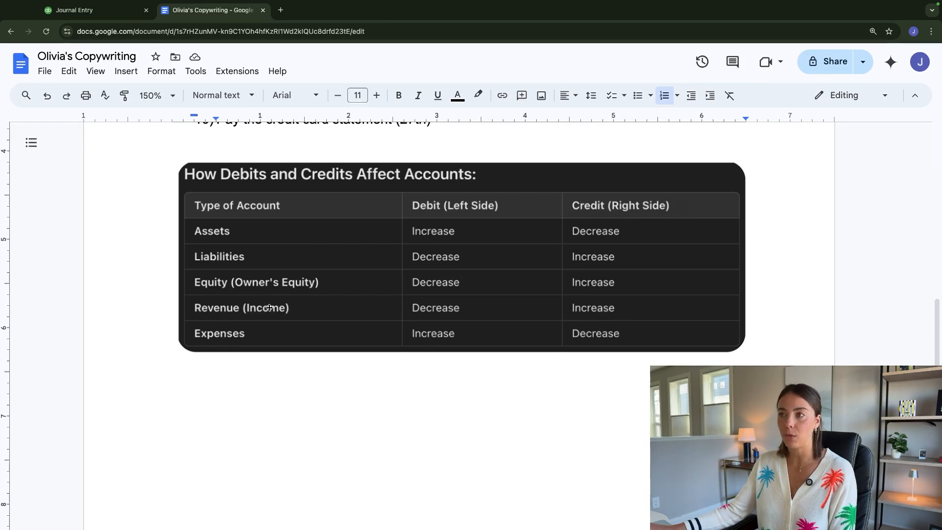
{"action": "left_click", "coordinate": [107, 12]}
{"action": "left_click", "coordinate": [357, 156]}
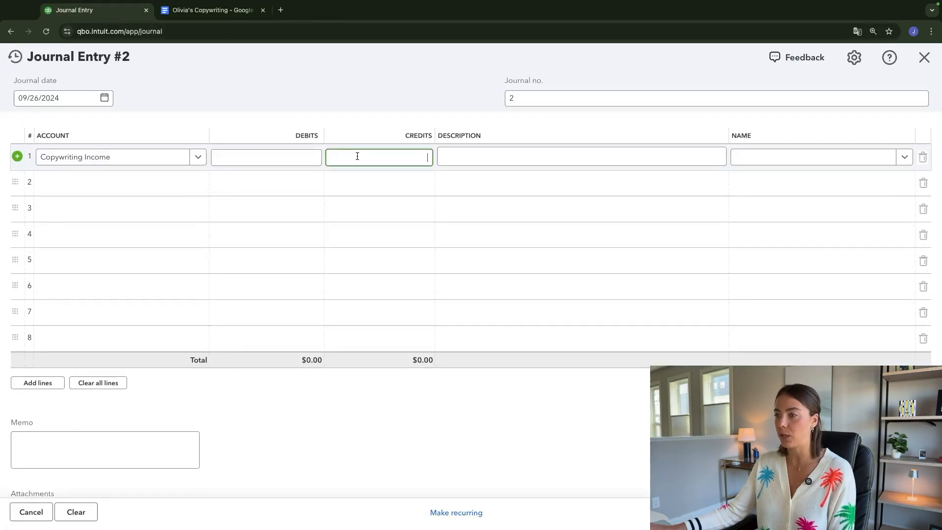
{"action": "type", "text": "10000"}
{"action": "left_click", "coordinate": [474, 153]}
{"action": "type", "text": "September Income"}
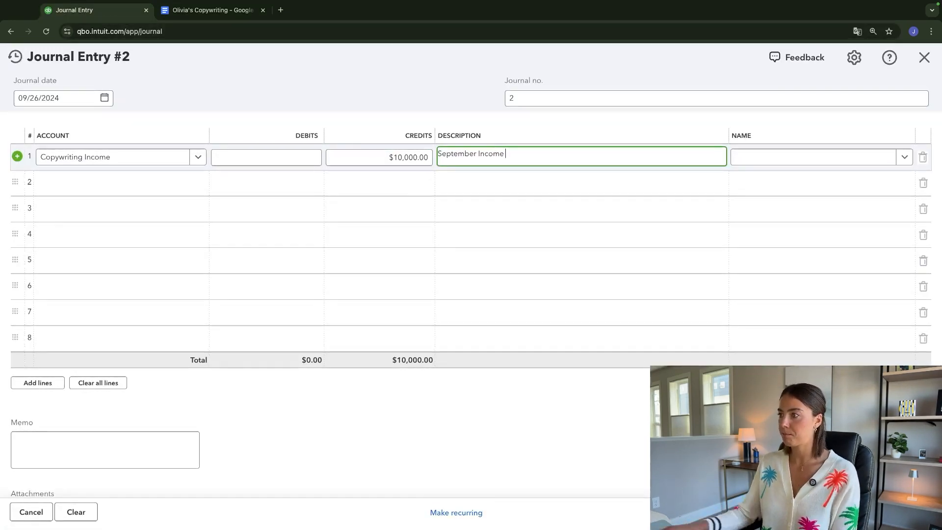
- Record the matching debit on Cash in the second line, check it against the Google Docs table, and save and close the entry
{"action": "left_click", "coordinate": [77, 188]}
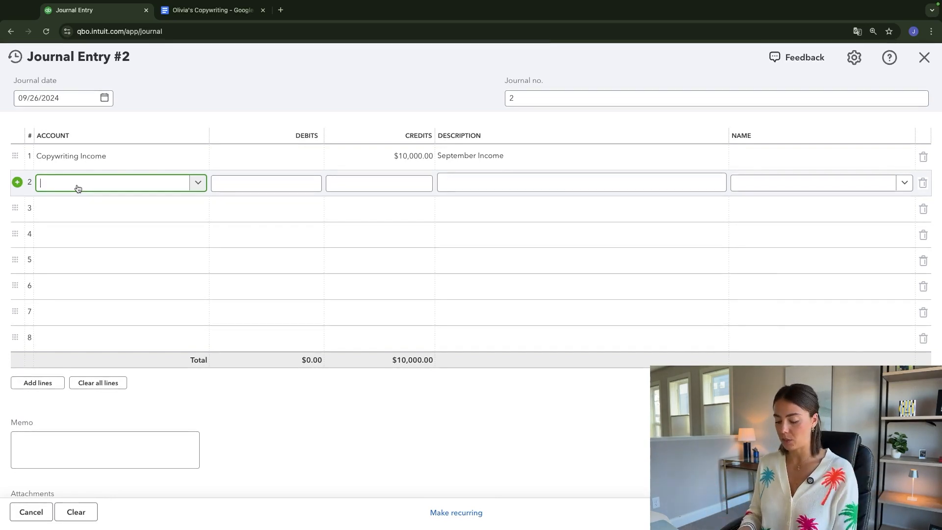
{"action": "type", "text": "cash"}
{"action": "key", "text": "Return"}
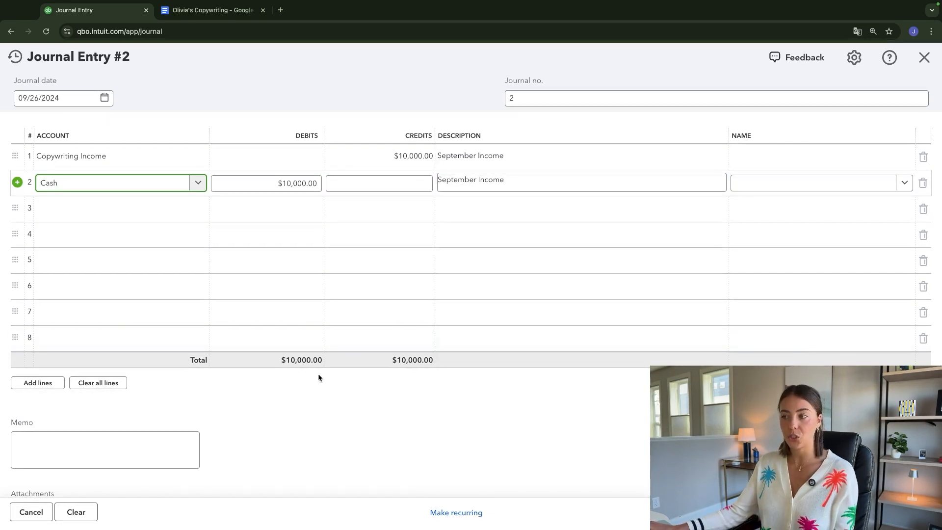
{"action": "key", "text": "ctrl+Tab"}
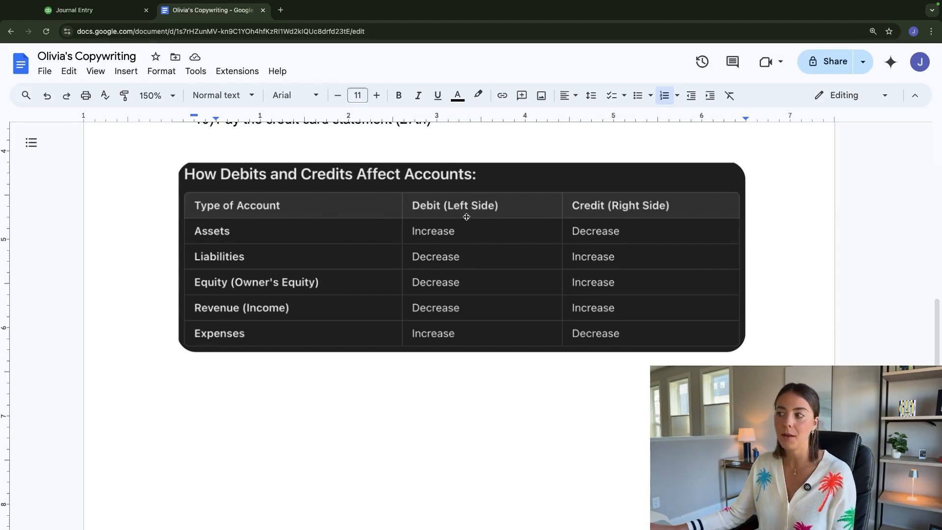
{"action": "left_click", "coordinate": [79, 10]}
{"action": "left_click", "coordinate": [924, 58]}
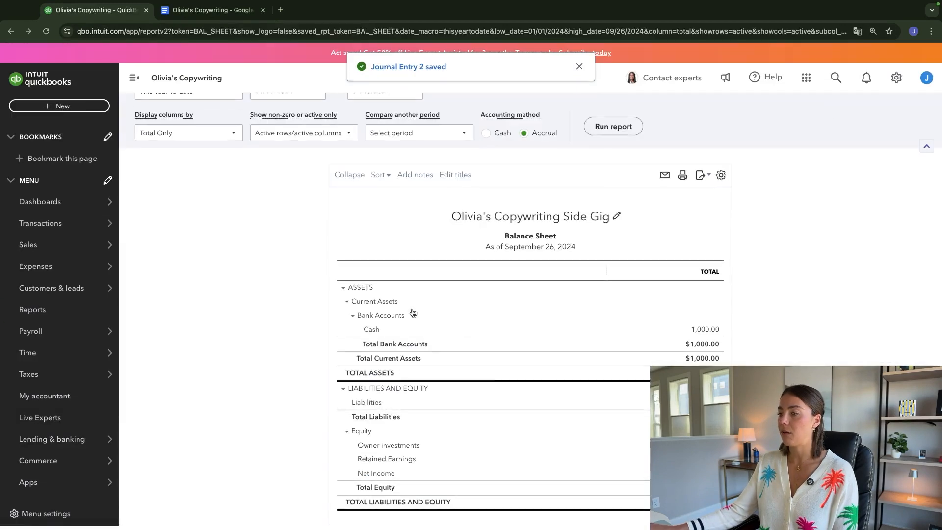
- Examine the Balance Sheet and open the transactions behind its Cash amount
{"action": "scroll", "coordinate": [287, 460], "scroll_direction": "down", "scroll_amount": 1}
{"action": "scroll", "coordinate": [281, 449], "scroll_direction": "up", "scroll_amount": 1}
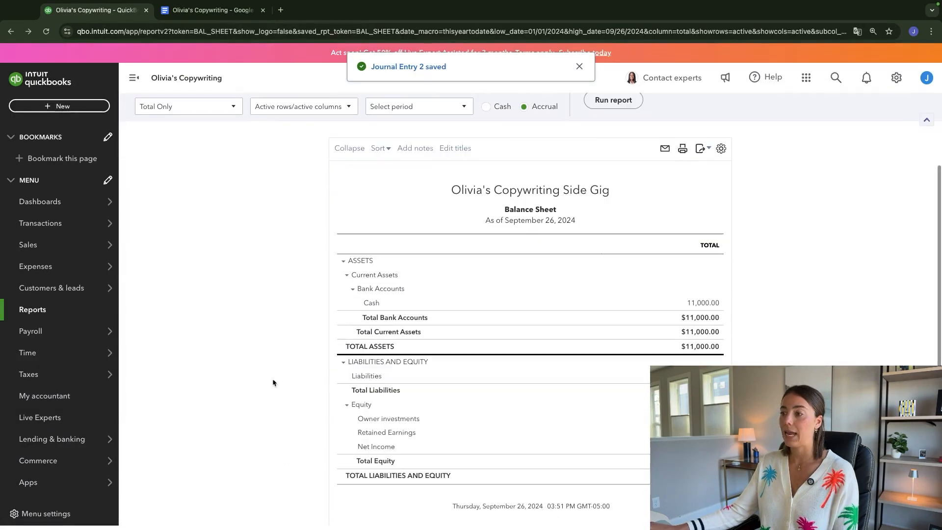
{"action": "left_click_drag", "start_coordinate": [684, 304], "coordinate": [720, 303]}
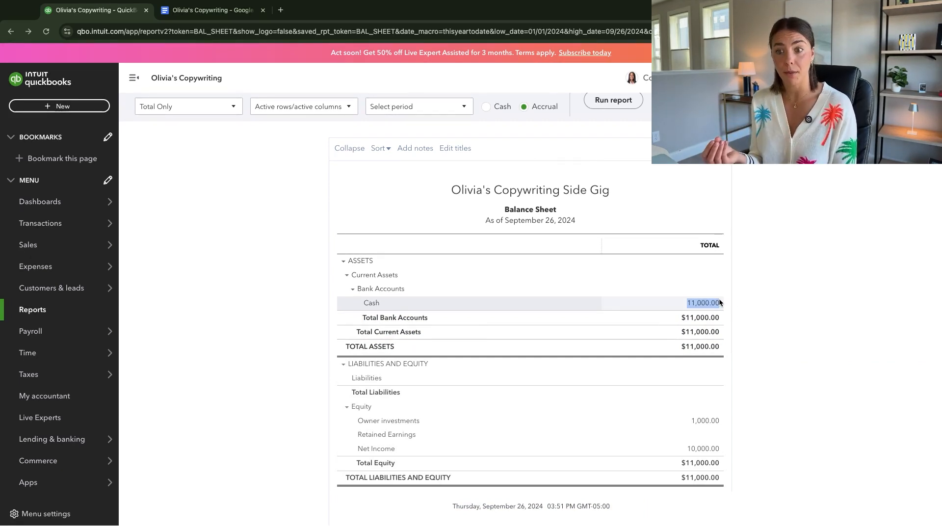
{"action": "left_click", "coordinate": [702, 302]}
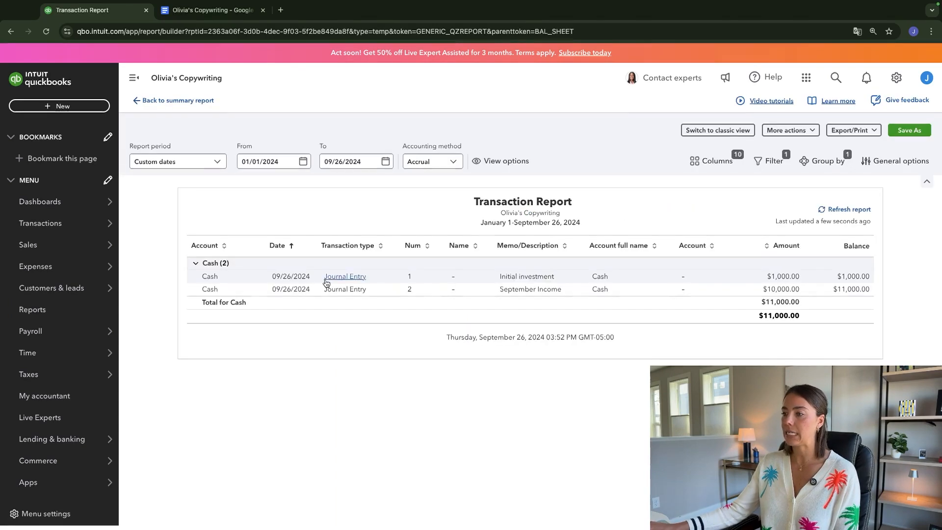
- Open journal entry 2 from the Cash transactions, delete its Cash line and clear the Copywriting Income line's credit and description
{"action": "left_click", "coordinate": [808, 288]}
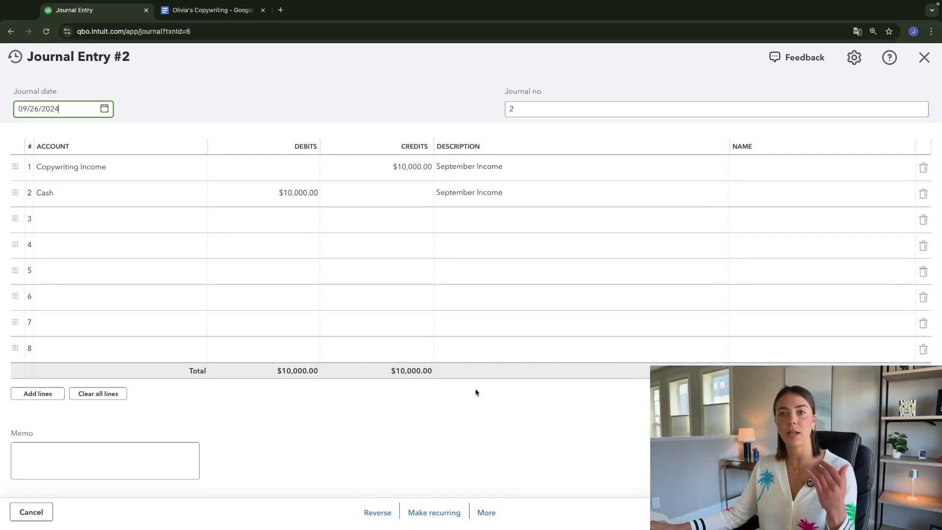
{"action": "left_click", "coordinate": [923, 195]}
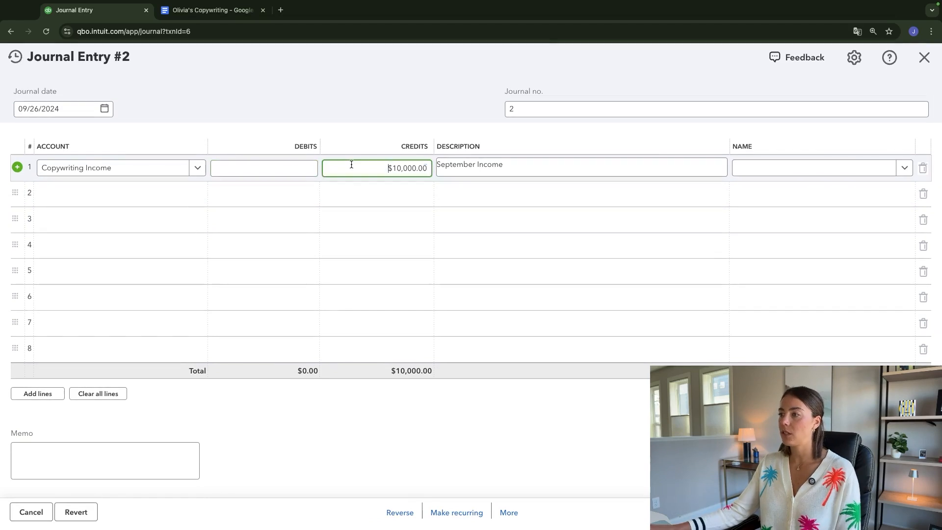
{"action": "left_click", "coordinate": [351, 164]}
{"action": "key", "text": "BackSpace"}
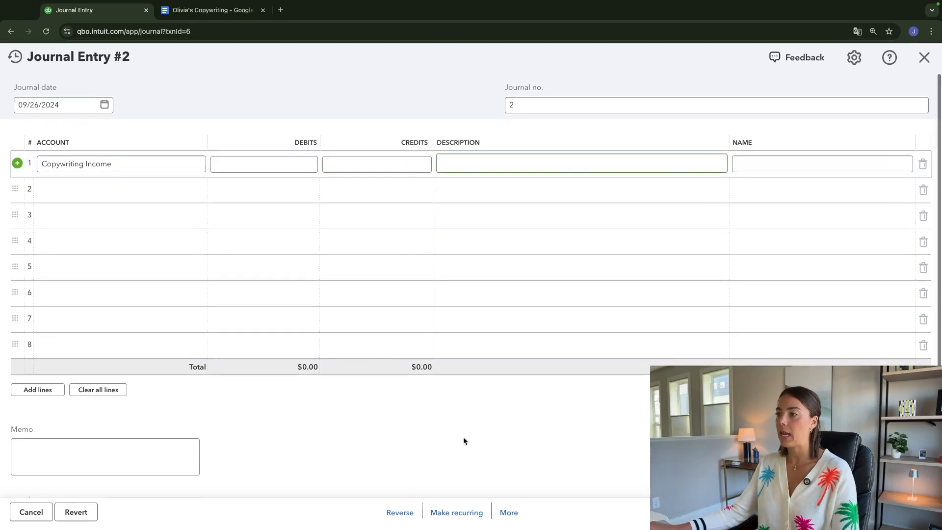
{"action": "left_click", "coordinate": [463, 436]}
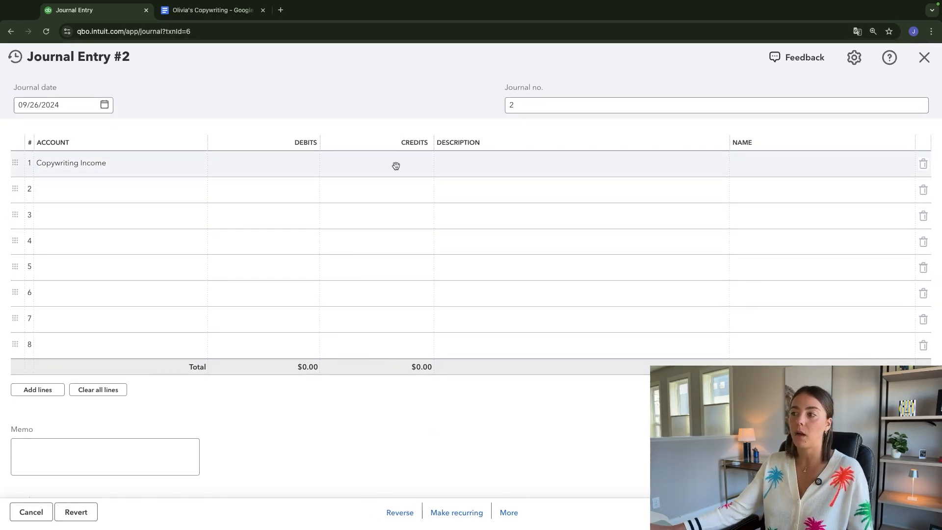
- Debit Copywriting Income 10,000 against a Cash credit, save the entry and return to the Balance Sheet
{"action": "left_click", "coordinate": [274, 162]}
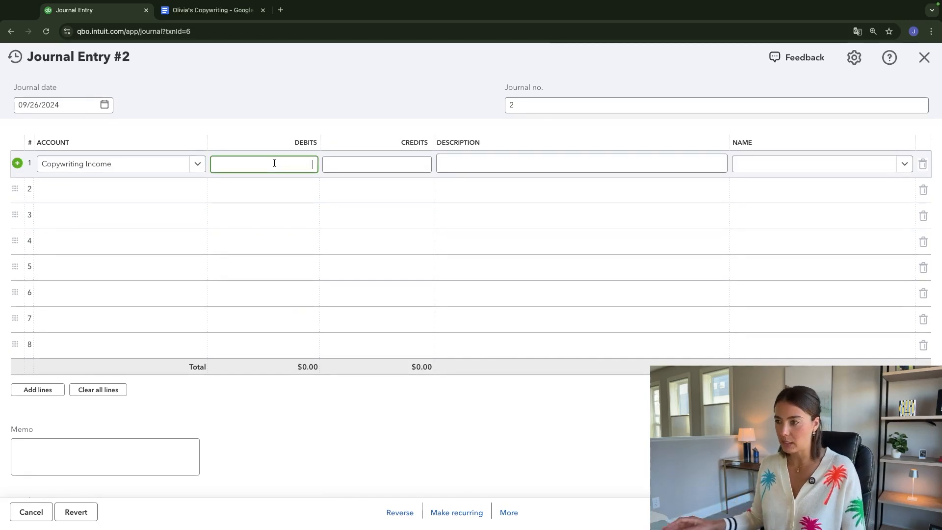
{"action": "type", "text": "10000"}
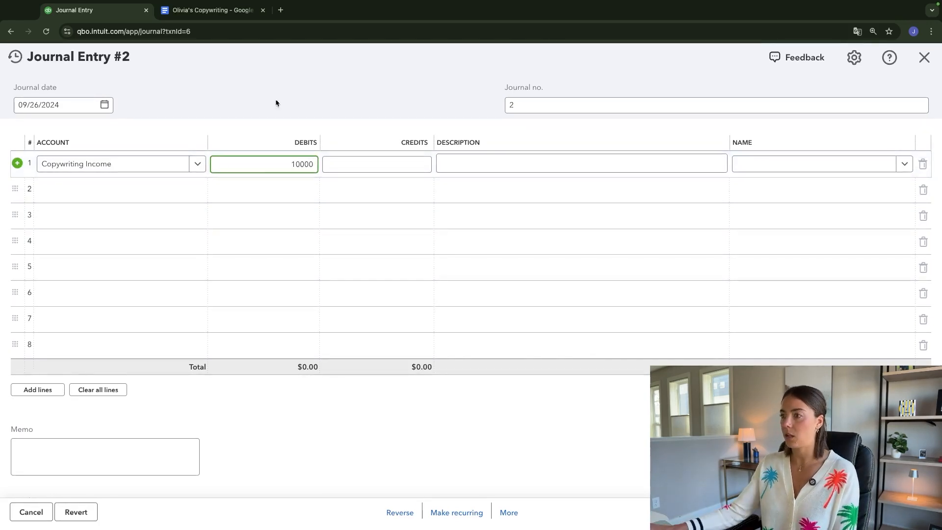
{"action": "left_click", "coordinate": [185, 188]}
{"action": "type", "text": "Cash"}
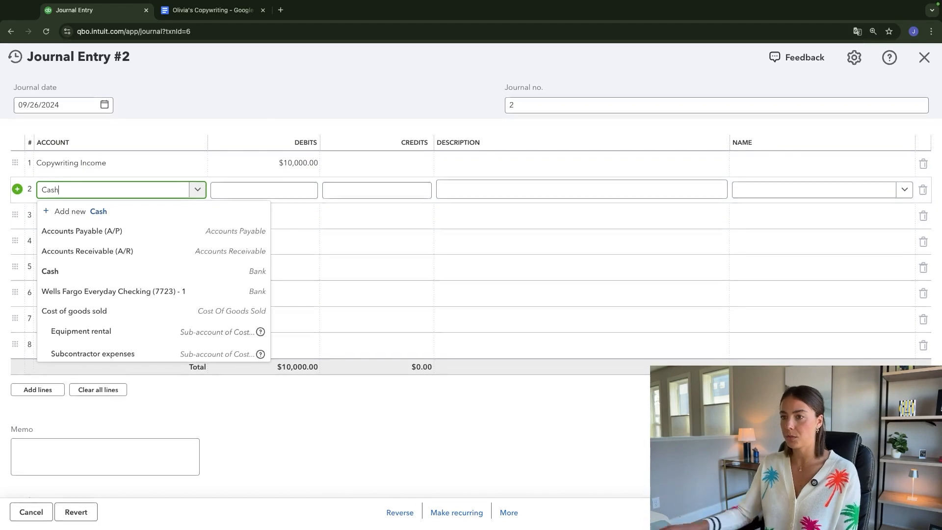
{"action": "key", "text": "Tab"}
{"action": "left_click", "coordinate": [536, 455]}
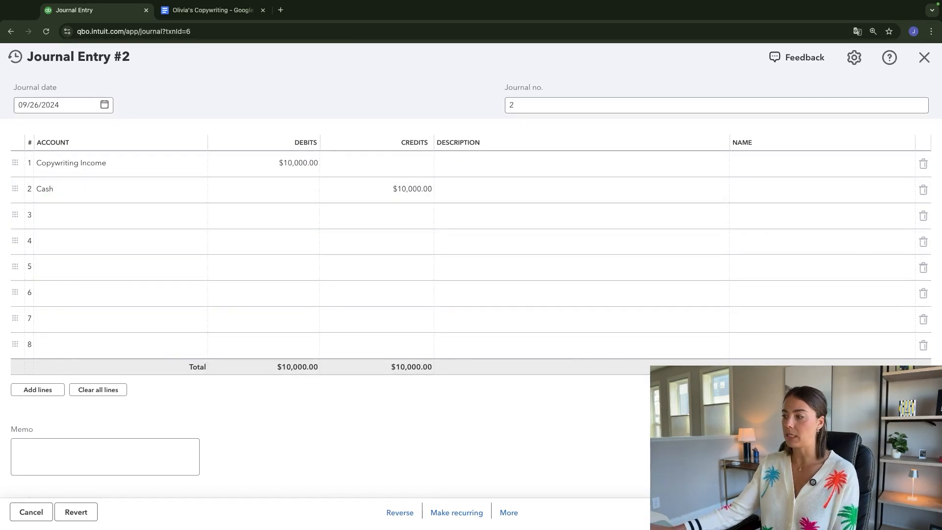
{"action": "left_click", "coordinate": [878, 512]}
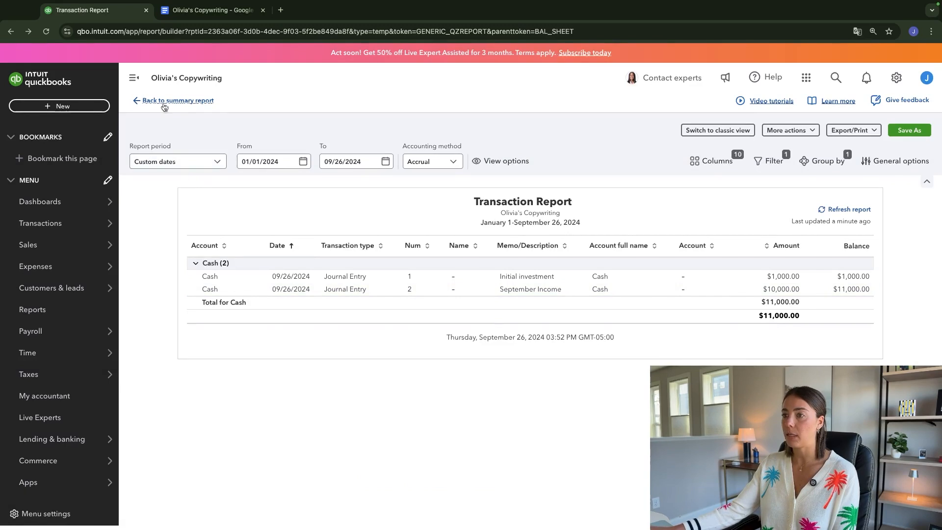
{"action": "left_click", "coordinate": [141, 101]}
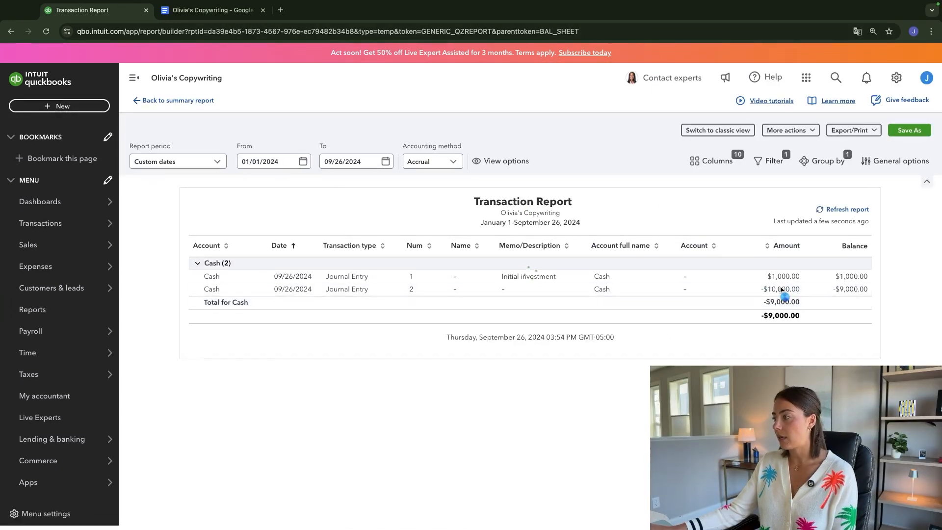
- Reopen journal entry 2 and move the $10,000.00 amounts to the credit of Copywriting Income and the debit of Cash
{"action": "left_click", "coordinate": [783, 290]}
{"action": "left_click", "coordinate": [251, 172]}
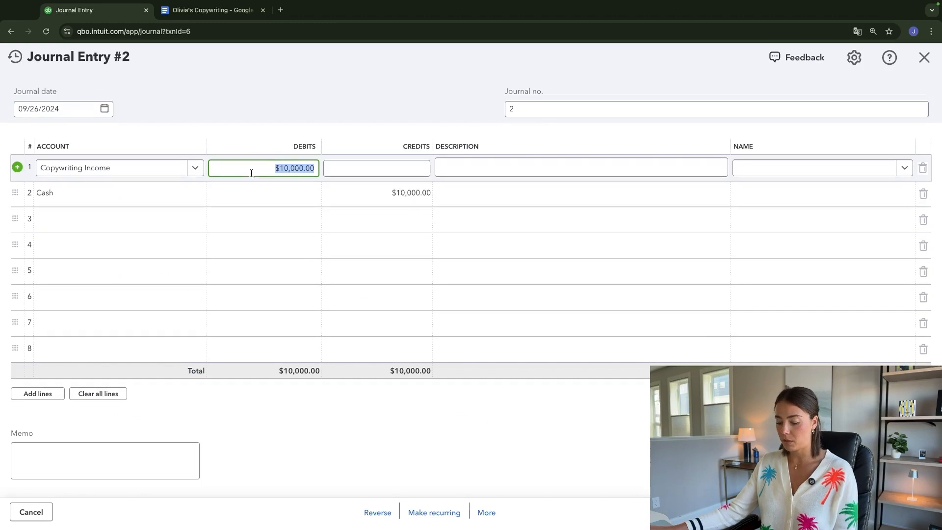
{"action": "key", "text": "ctrl+x"}
{"action": "left_click", "coordinate": [370, 168]}
{"action": "key", "text": "ctrl+v"}
{"action": "left_click", "coordinate": [370, 193]}
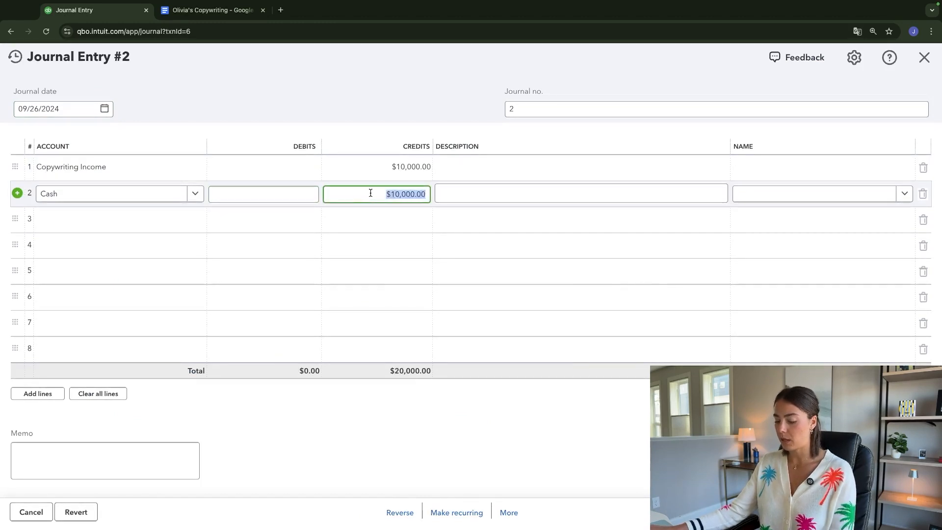
{"action": "key", "text": "ctrl+x"}
{"action": "left_click", "coordinate": [269, 192]}
{"action": "key", "text": "ctrl+v"}
- Describe the Copywriting Income line as "September income", then save and close the entry
{"action": "left_click", "coordinate": [484, 168]}
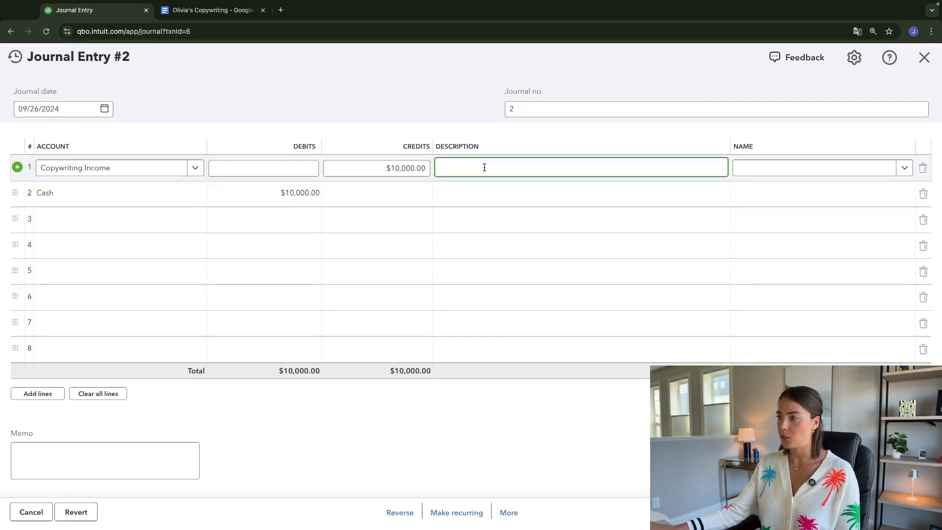
{"action": "type", "text": "September income"}
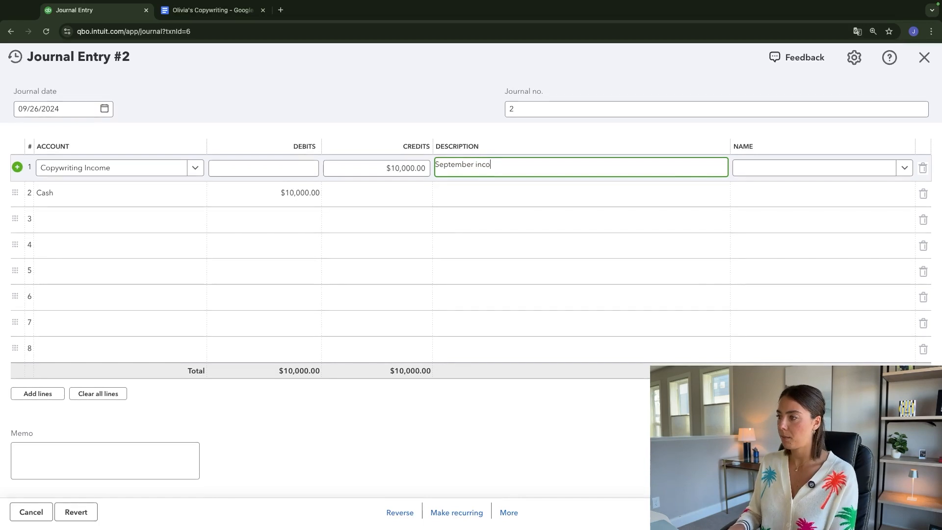
{"action": "left_click", "coordinate": [825, 512]}
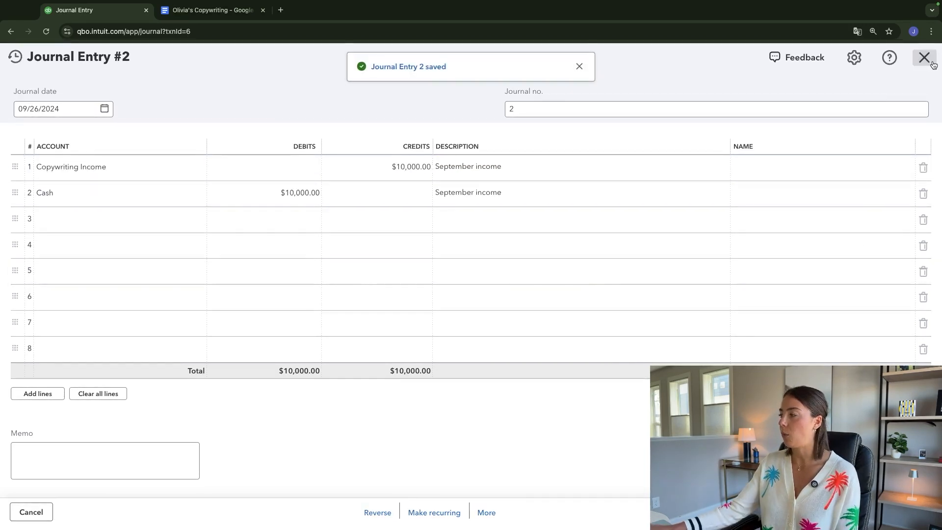
{"action": "left_click", "coordinate": [931, 63]}
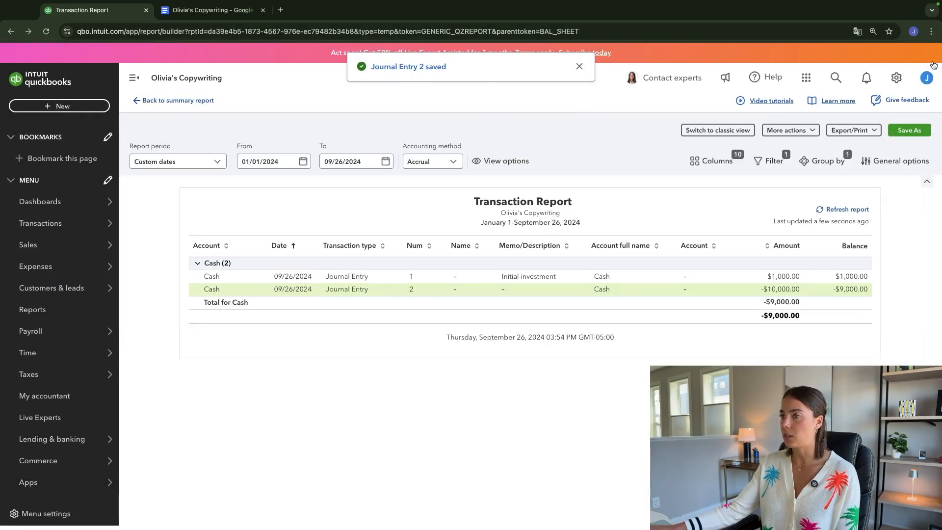
- Leave the transaction details and open the Profit and Loss report to examine the effect of the recorded income
{"action": "left_click", "coordinate": [142, 102]}
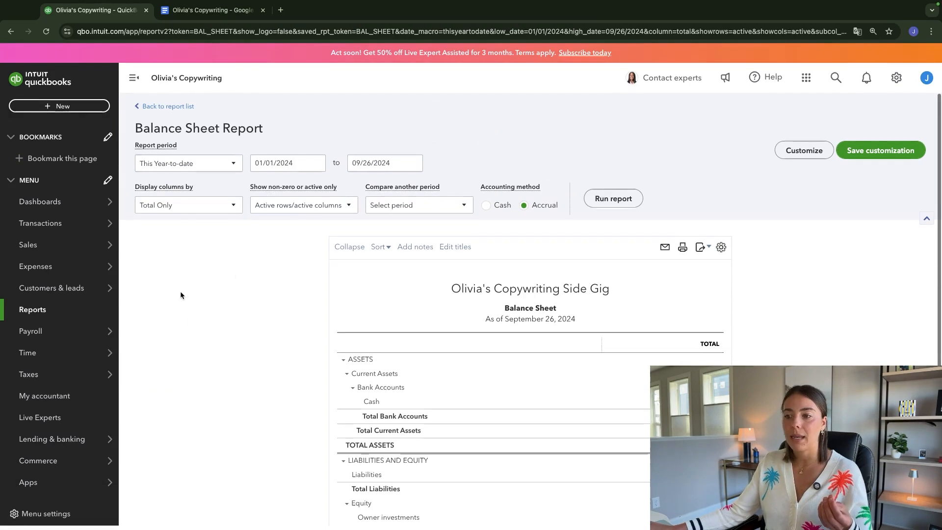
{"action": "left_click", "coordinate": [41, 309]}
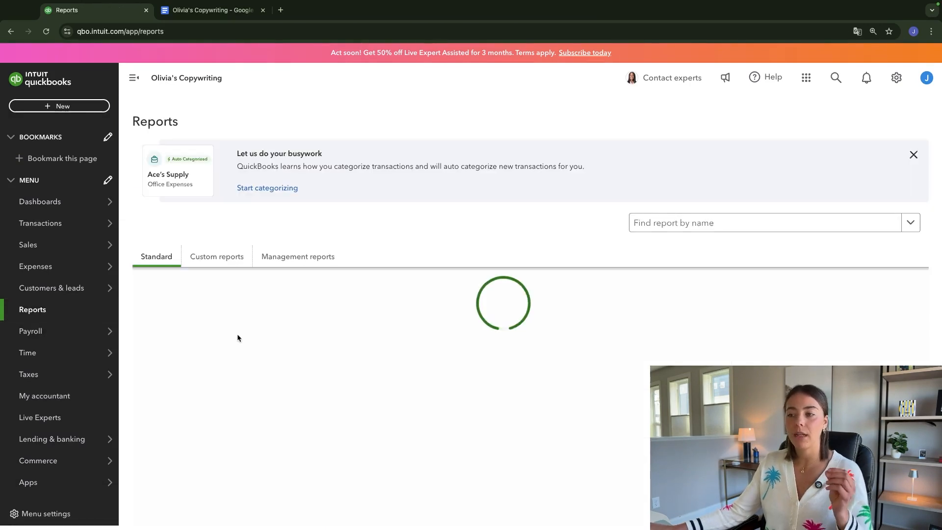
{"action": "scroll", "coordinate": [213, 381], "scroll_direction": "down", "scroll_amount": 1}
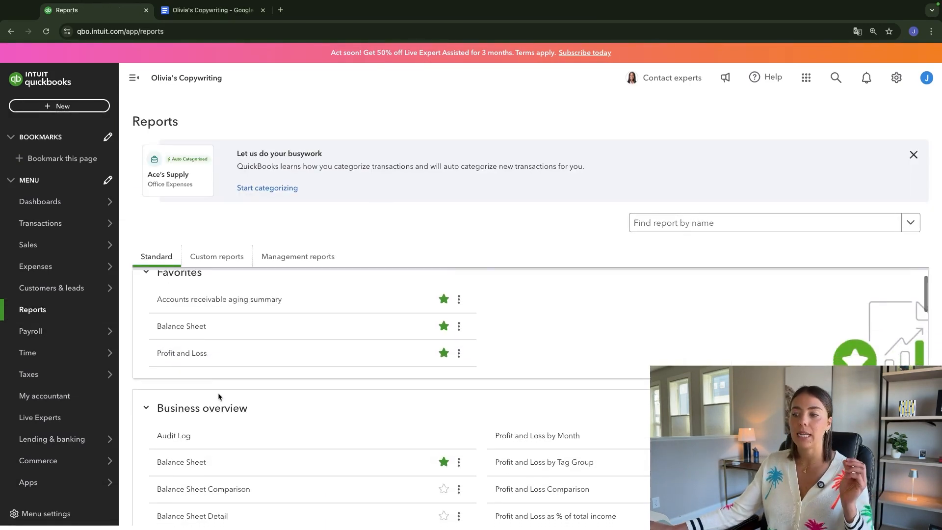
{"action": "left_click", "coordinate": [178, 353]}
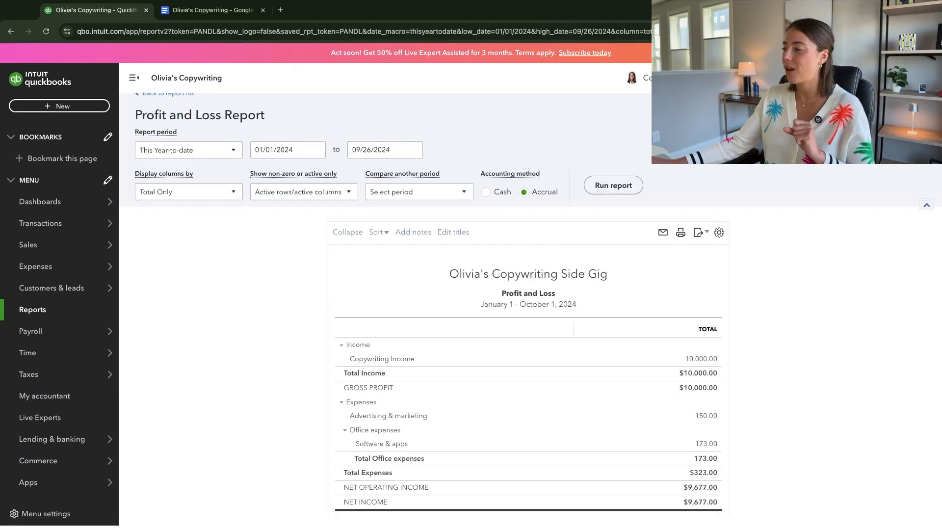
{"action": "scroll", "coordinate": [527, 343], "scroll_direction": "down", "scroll_amount": 1}
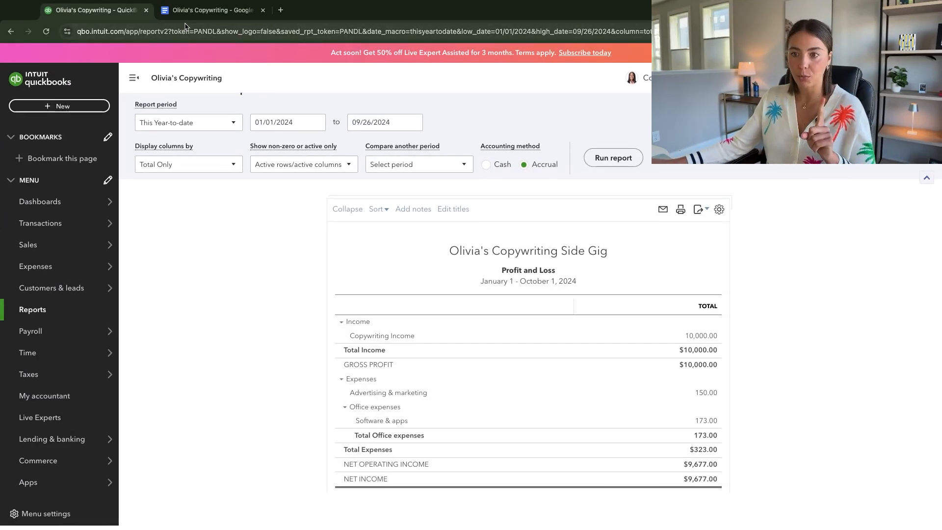
- Return to the Google Docs transaction list and review the expense items from Website Domain through Marketing/Ads
{"action": "left_click", "coordinate": [208, 10]}
{"action": "scroll", "coordinate": [314, 291], "scroll_direction": "up", "scroll_amount": 4}
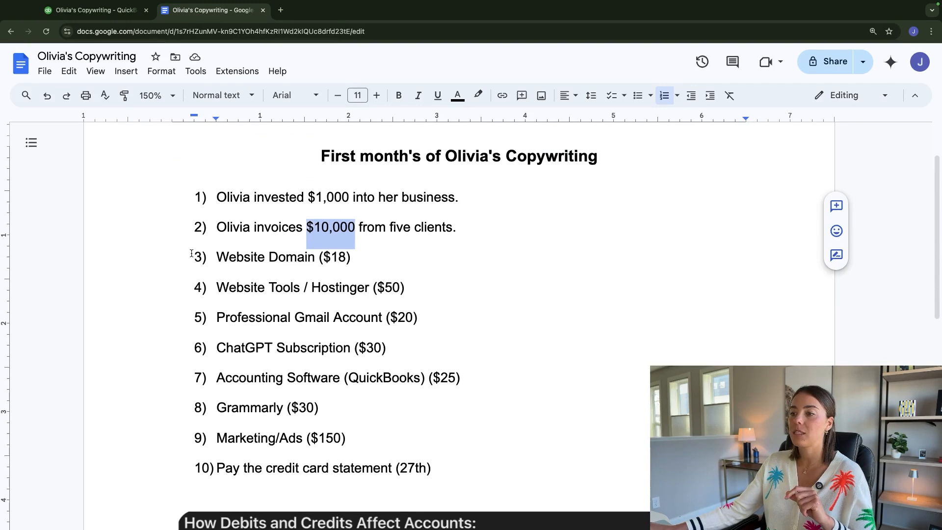
{"action": "left_click_drag", "start_coordinate": [216, 256], "coordinate": [467, 465]}
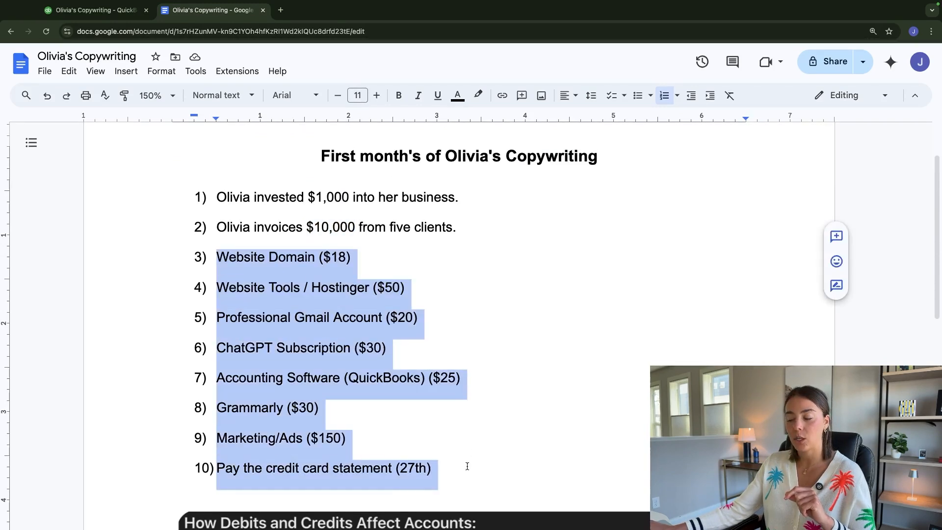
{"action": "scroll", "coordinate": [316, 265], "scroll_direction": "up", "scroll_amount": 1}
{"action": "left_click_drag", "start_coordinate": [217, 266], "coordinate": [435, 444]}
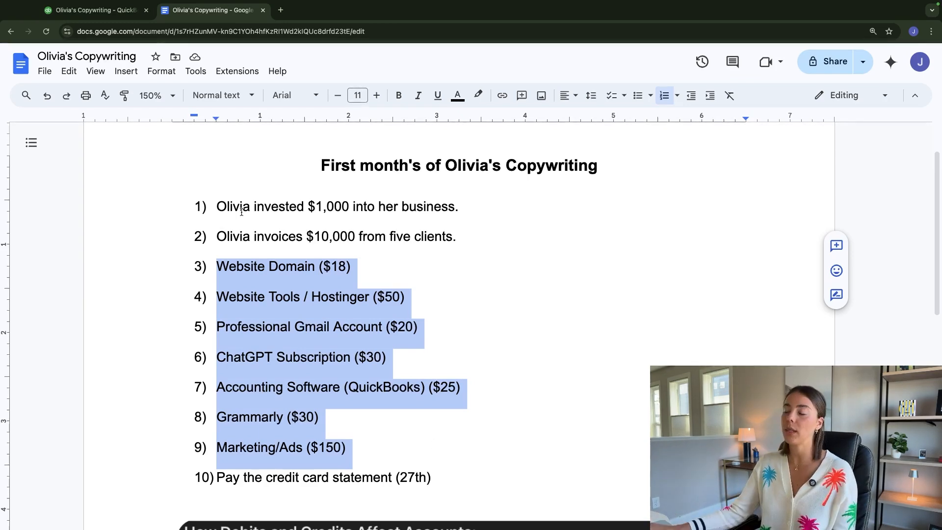
- Start a new journal entry in QuickBooks, then switch to Google Docs to check how the table treats expenses
{"action": "left_click", "coordinate": [100, 11]}
{"action": "left_click", "coordinate": [59, 106]}
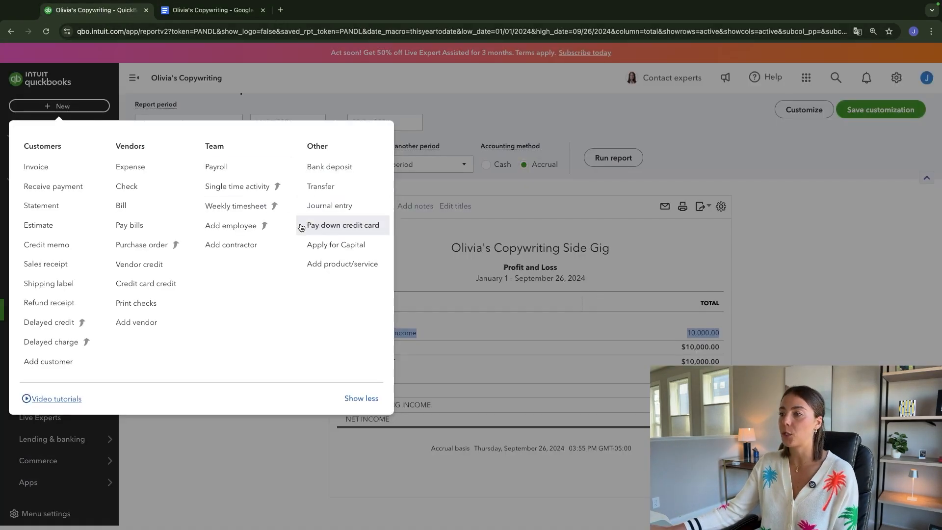
{"action": "left_click", "coordinate": [311, 208]}
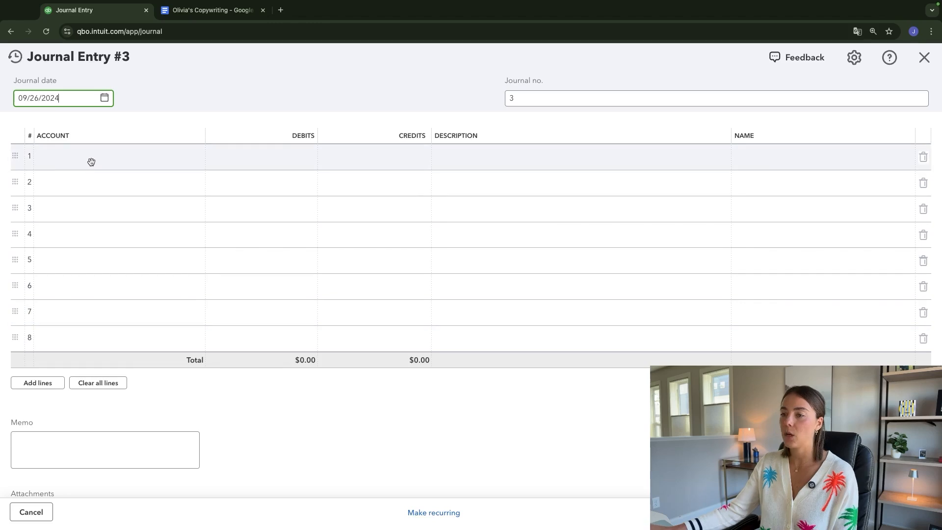
{"action": "key", "text": "ctrl+Tab"}
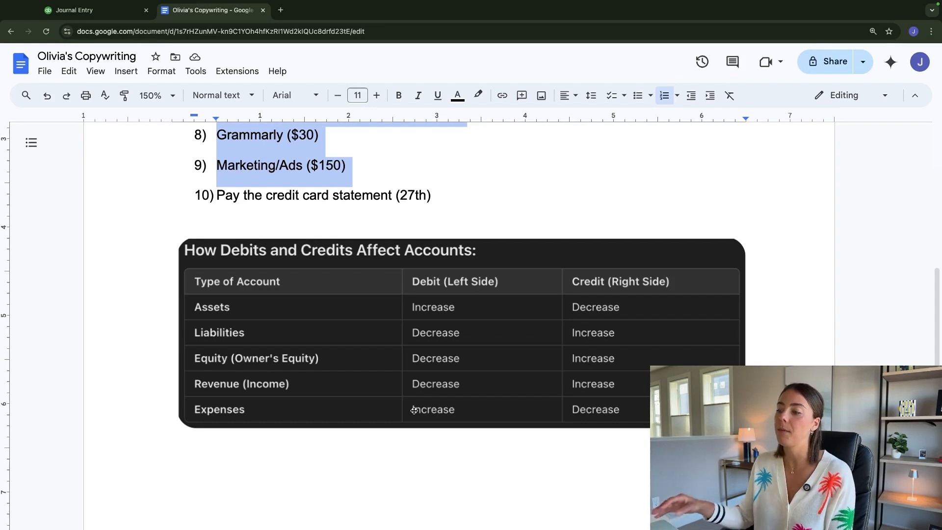
- Copy the Website Domain item from Google Docs and record it in QuickBooks journal line 1 as an $18 Software & apps debit
{"action": "scroll", "coordinate": [442, 430], "scroll_direction": "up", "scroll_amount": 5}
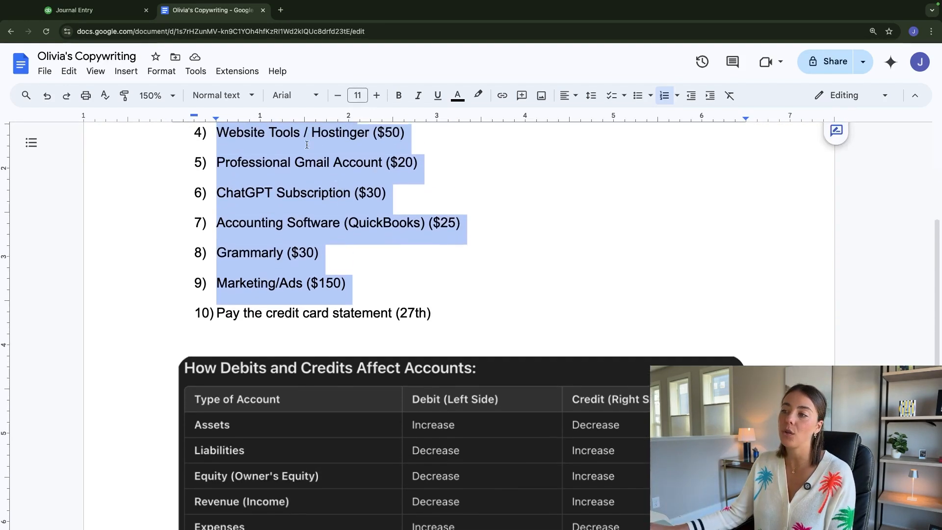
{"action": "scroll", "coordinate": [430, 363], "scroll_direction": "down", "scroll_amount": 4}
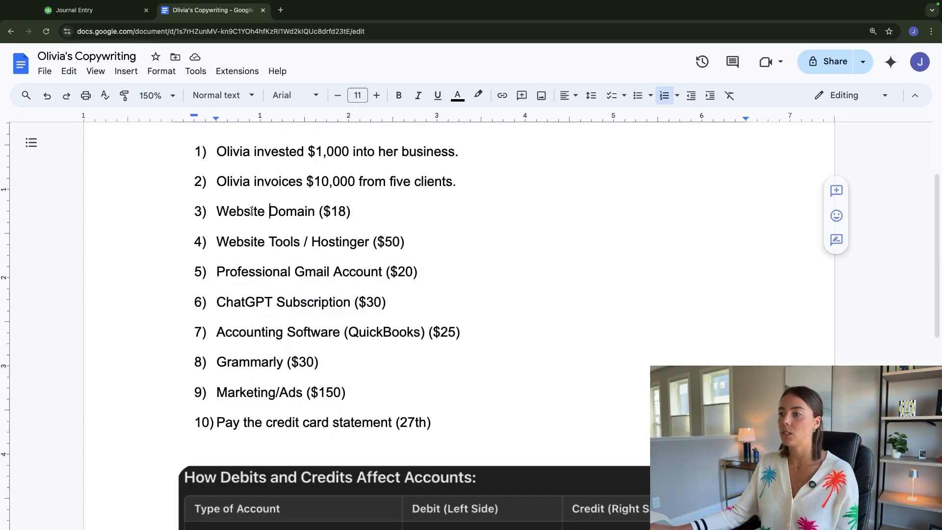
{"action": "left_click_drag", "start_coordinate": [217, 211], "coordinate": [322, 214]}
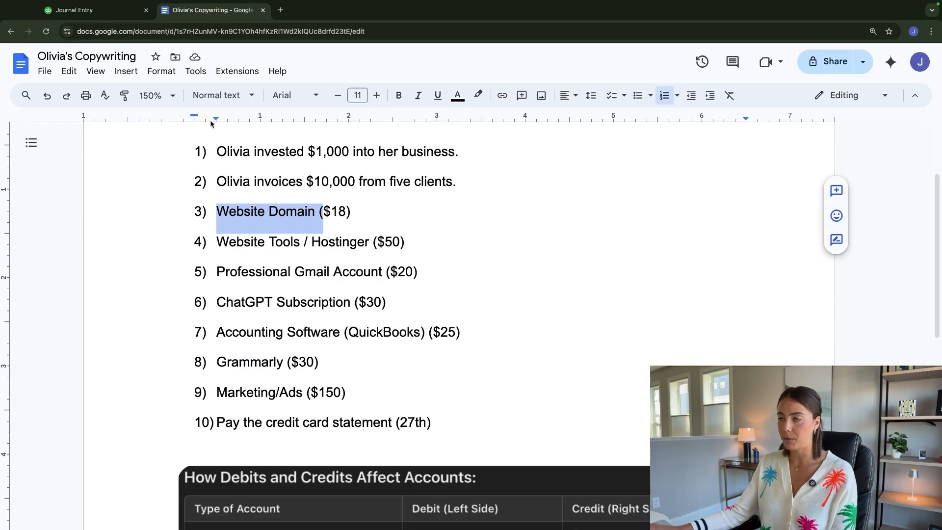
{"action": "left_click", "coordinate": [78, 9]}
{"action": "type", "text": "app"}
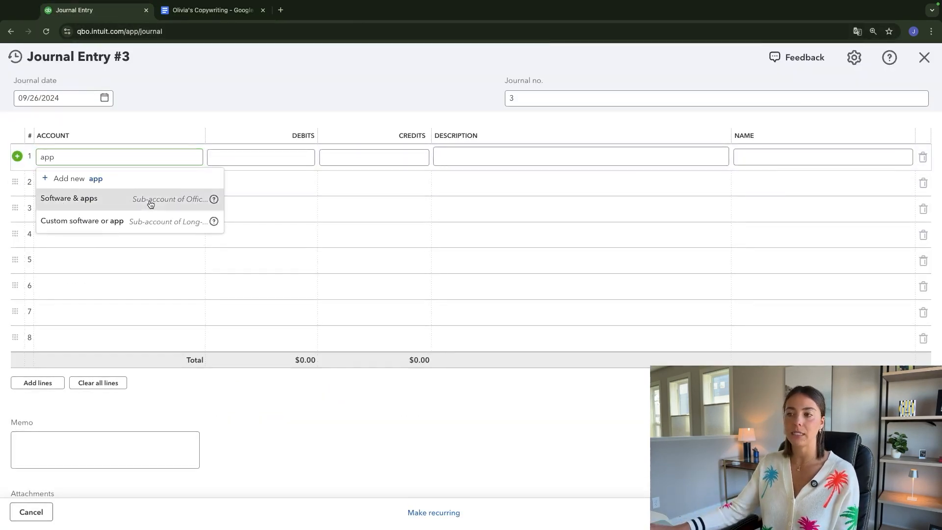
{"action": "left_click", "coordinate": [122, 199]}
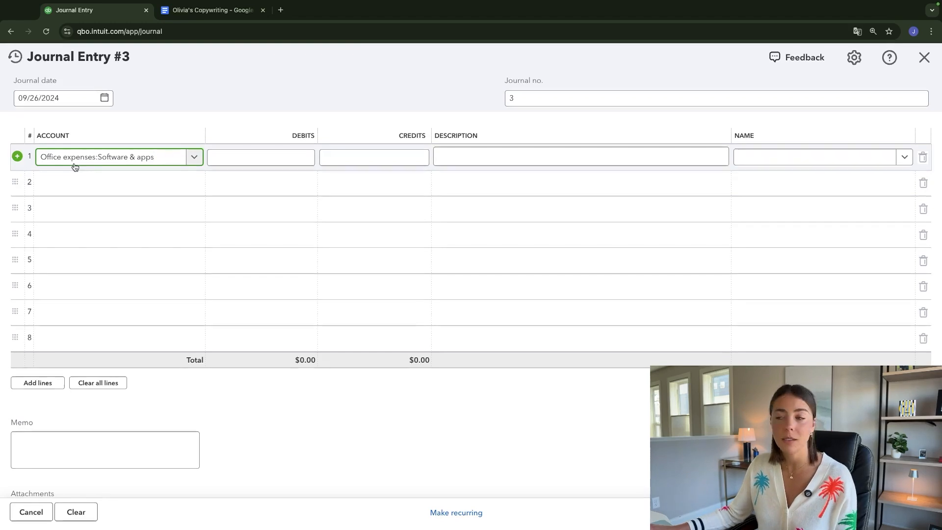
{"action": "left_click", "coordinate": [244, 157]}
{"action": "type", "text": "18"}
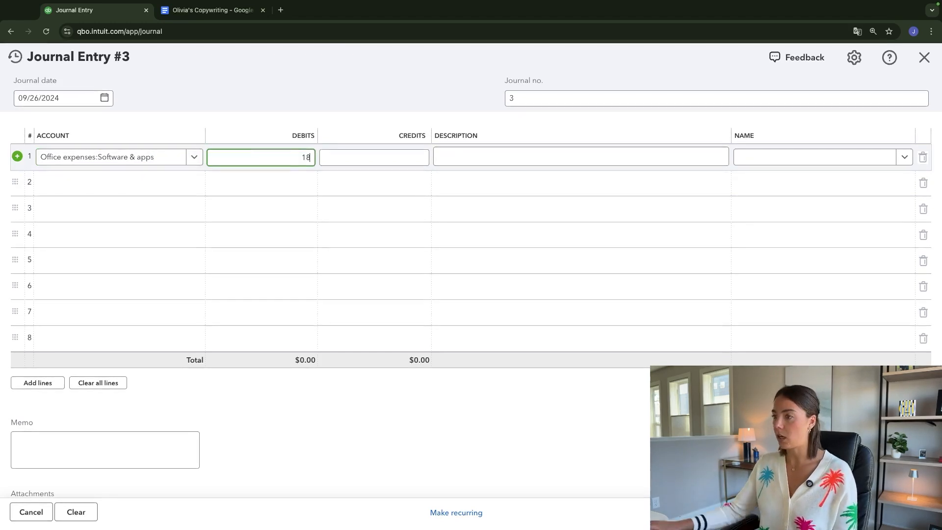
{"action": "left_click", "coordinate": [454, 157]}
{"action": "type", "text": "Website Domain ("}
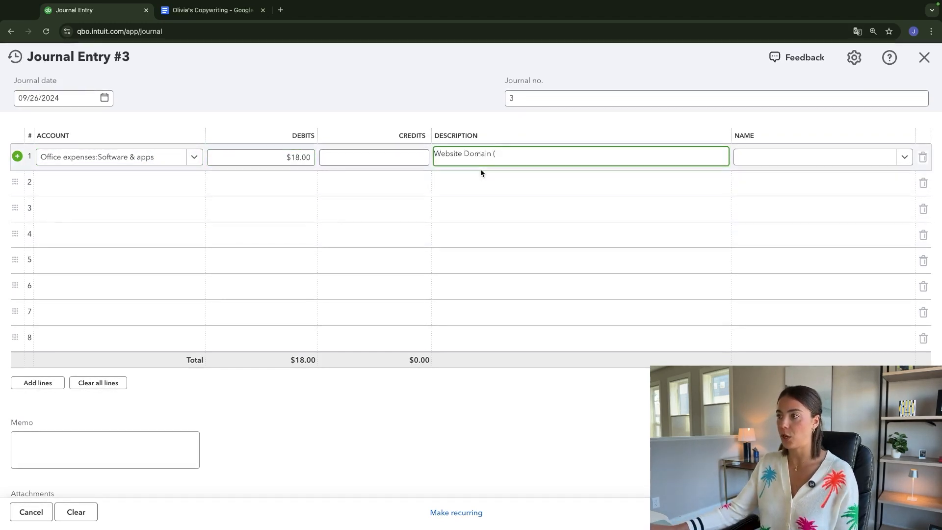
- Add a $50 debit to Software & apps on line 2, described as "Website Tools / Hostinger" from the Google Docs list
{"action": "left_click", "coordinate": [211, 10]}
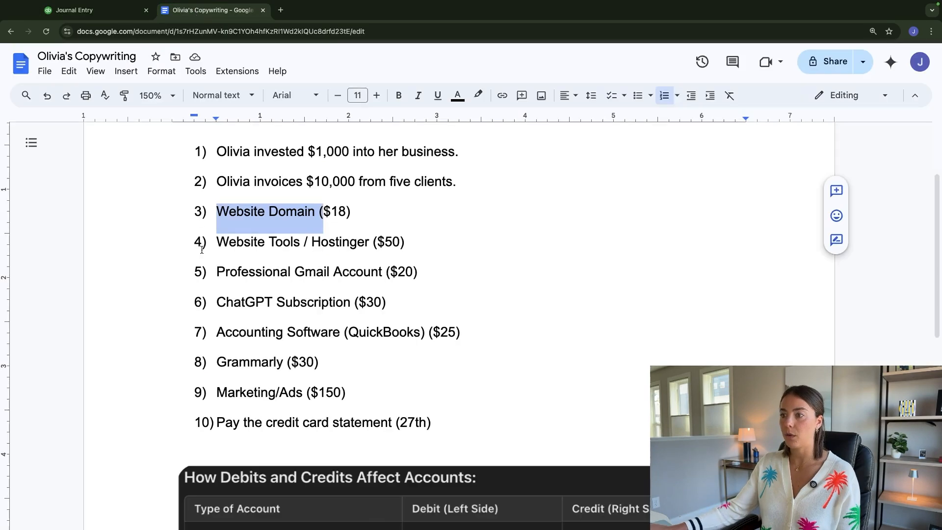
{"action": "left_click_drag", "start_coordinate": [218, 243], "coordinate": [369, 244]}
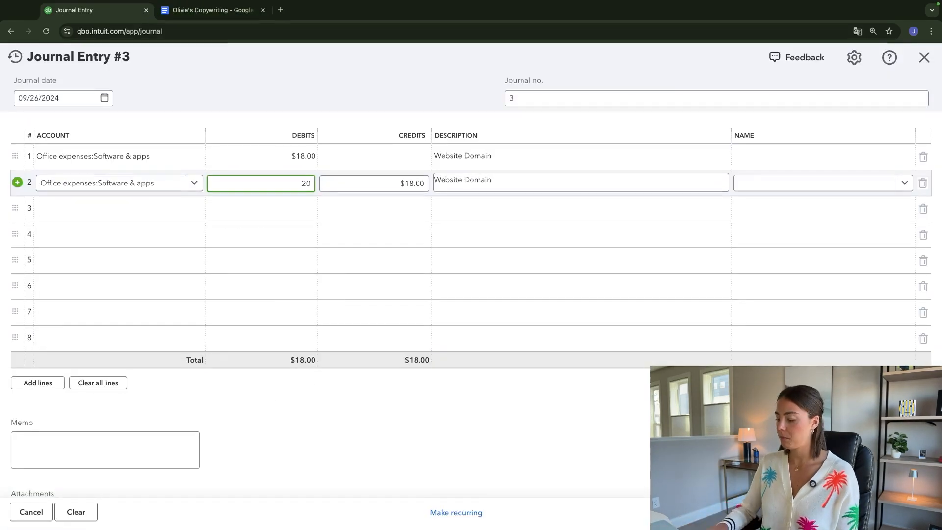
{"action": "key", "text": "Tab"}
{"action": "key", "text": "Tab"}
{"action": "key", "text": "ctrl+v"}
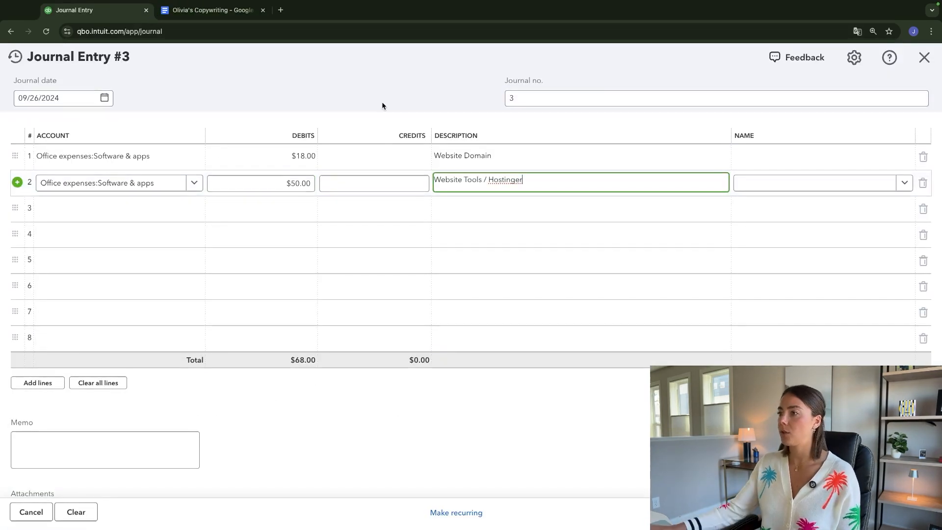
{"action": "left_click", "coordinate": [382, 102]}
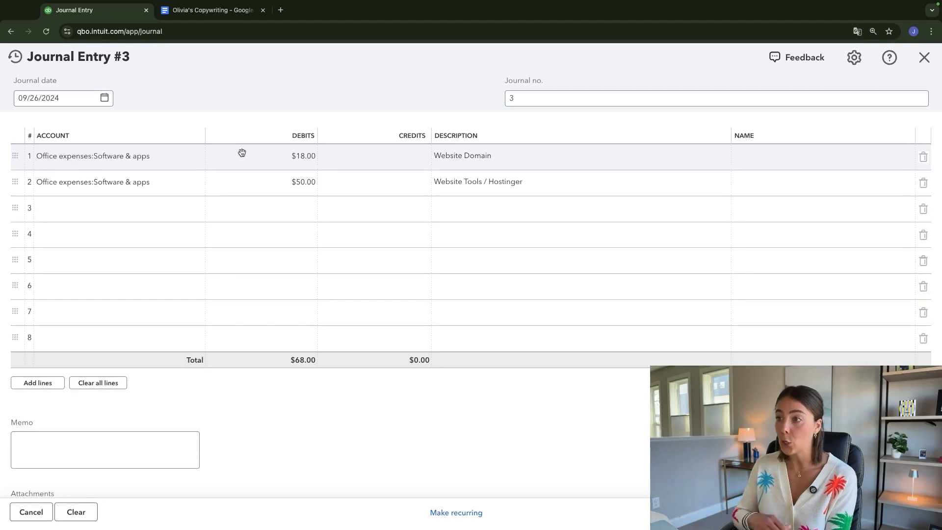
- Add Software & apps debits for Professional Gmail Account ($20), ChatGPT Subscription ($30), Accounting Software ($25) and Grammarly ($30)
{"action": "key", "text": "ctrl+Tab"}
{"action": "left_click_drag", "start_coordinate": [324, 201], "coordinate": [440, 422]}
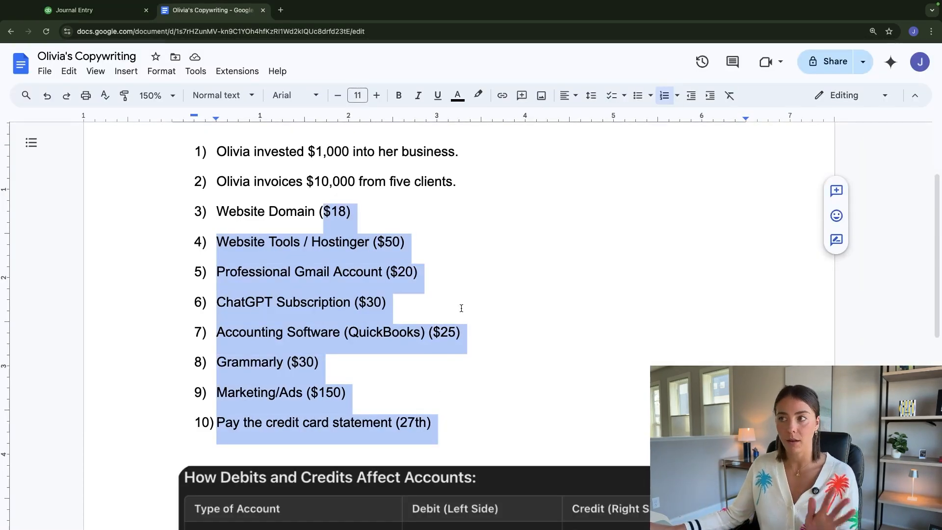
{"action": "left_click", "coordinate": [419, 271]}
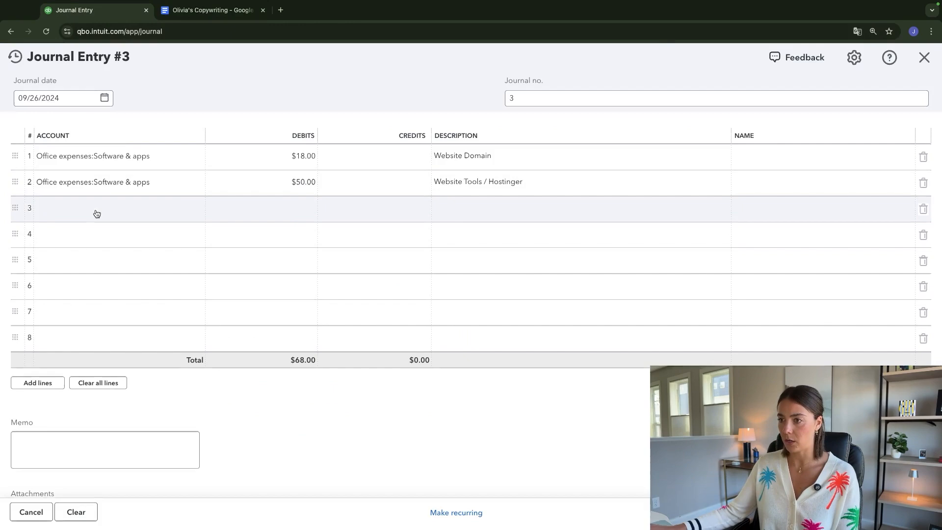
{"action": "left_click", "coordinate": [94, 213]}
{"action": "type", "text": "app"}
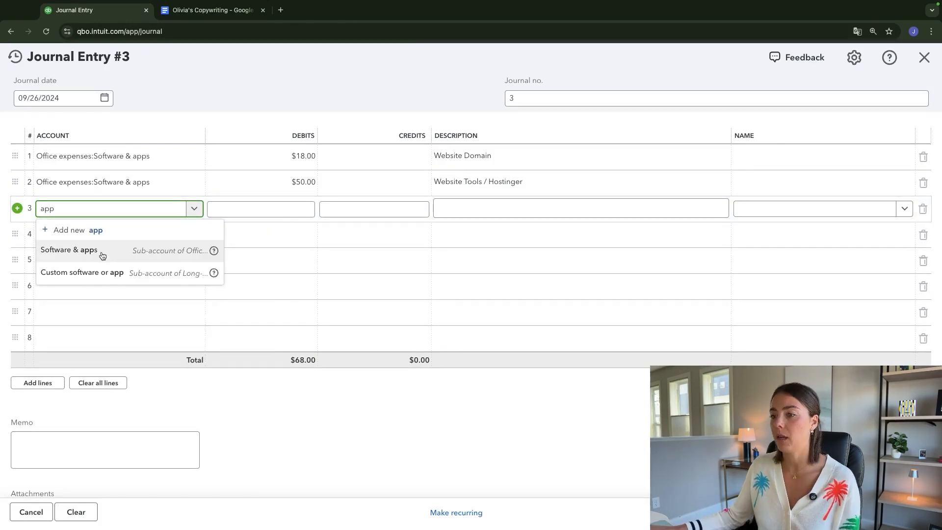
{"action": "left_click_drag", "start_coordinate": [216, 303], "coordinate": [235, 306]}
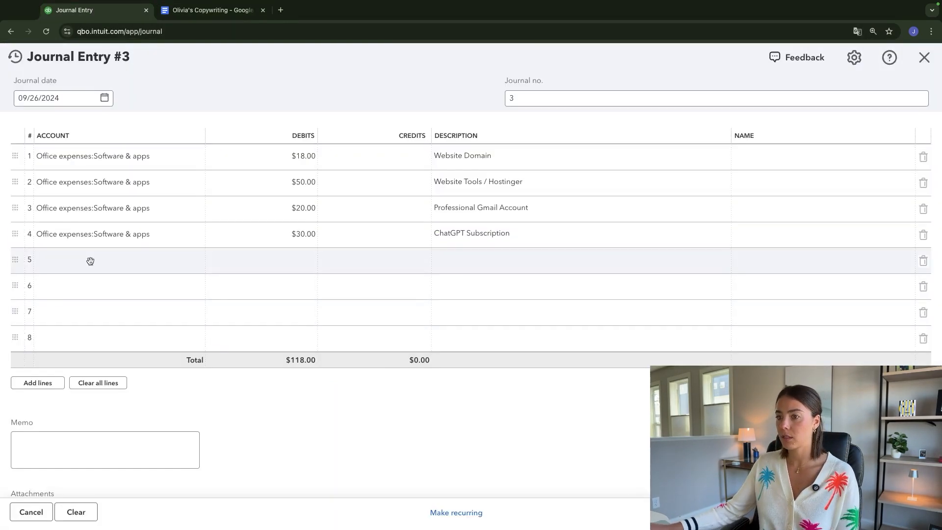
{"action": "left_click", "coordinate": [499, 259]}
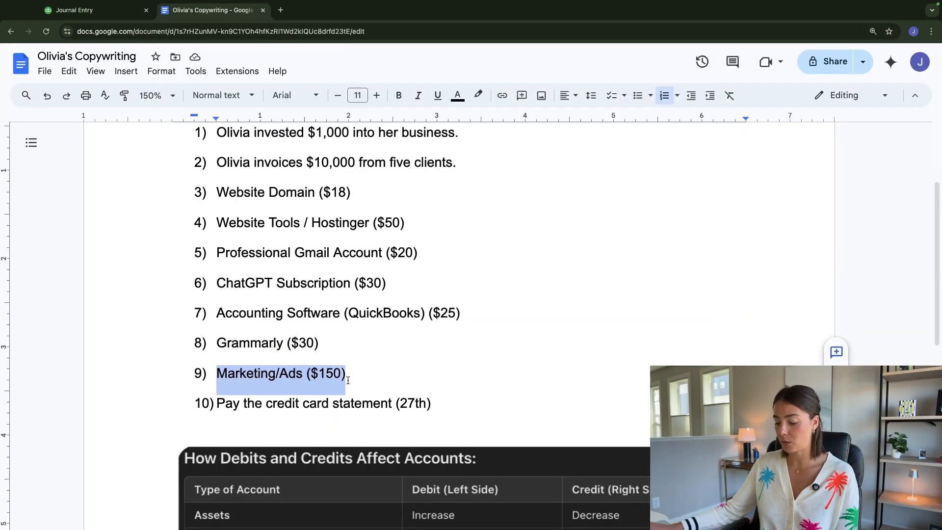
- Add a $150 debit to Advertising & marketing on line 7 with the description "Marketing/Ads"
{"action": "left_click", "coordinate": [117, 14]}
{"action": "left_click", "coordinate": [81, 319]}
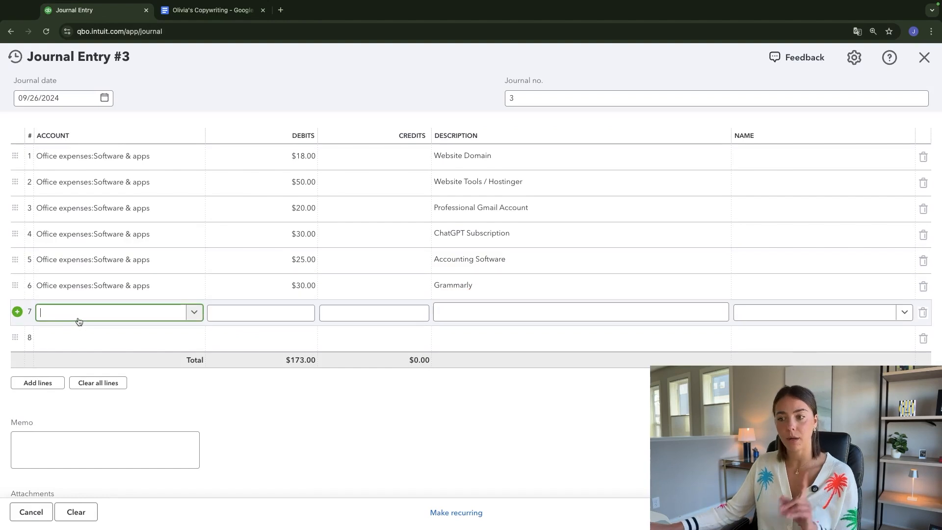
{"action": "type", "text": "a"}
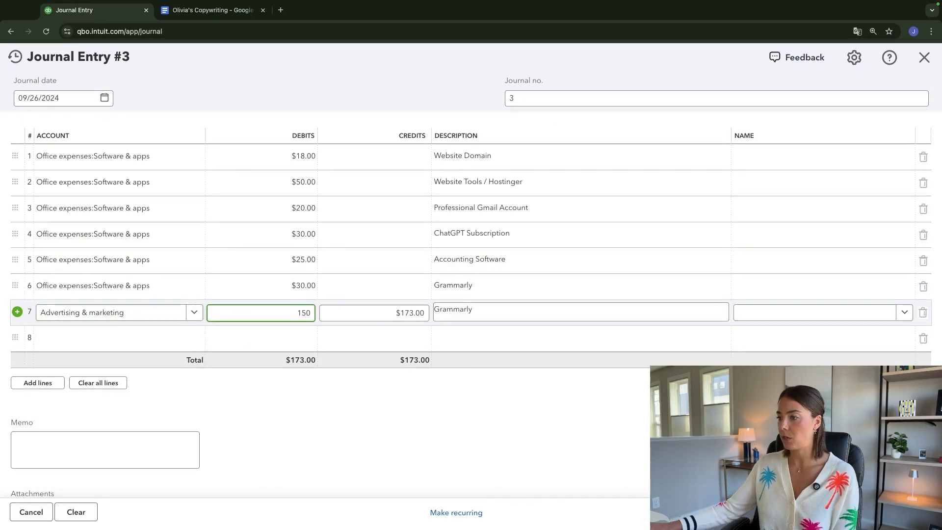
{"action": "key", "text": "Tab"}
{"action": "key", "text": "Tab"}
{"action": "type", "text": "Marketing/Ads ("}
{"action": "key", "text": "BackSpace"}
{"action": "key", "text": "BackSpace"}
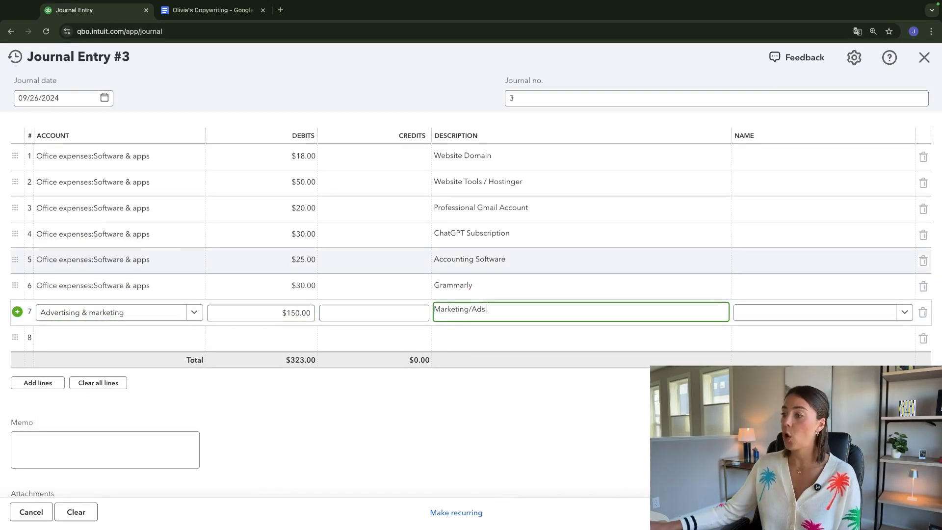
{"action": "left_click", "coordinate": [460, 413]}
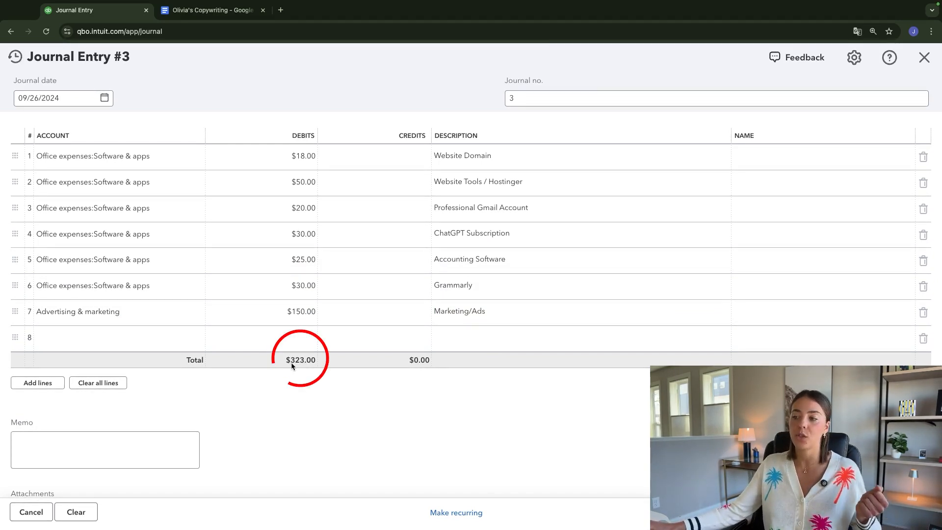
- Add the credit card account on line 8 with a $323 credit to balance the expense debits
{"action": "left_click", "coordinate": [111, 338]}
{"action": "type", "text": "credi"}
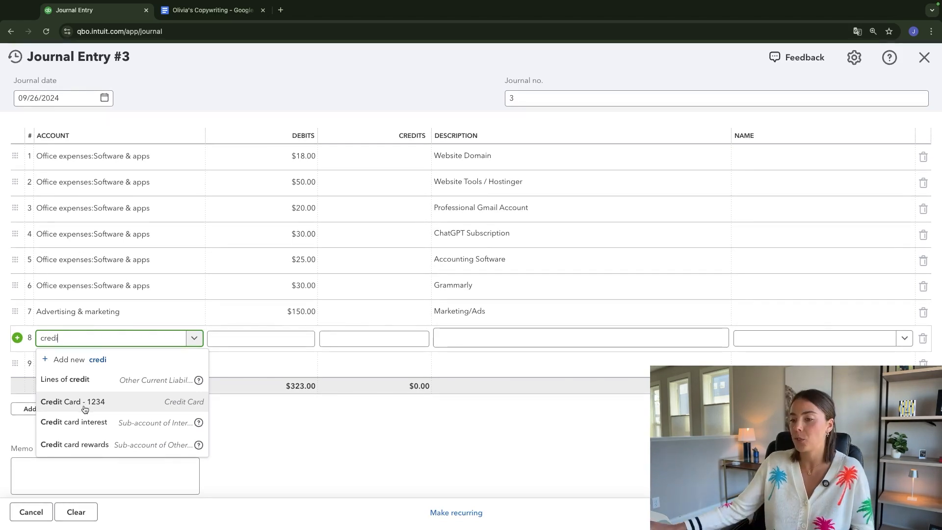
{"action": "left_click", "coordinate": [82, 402]}
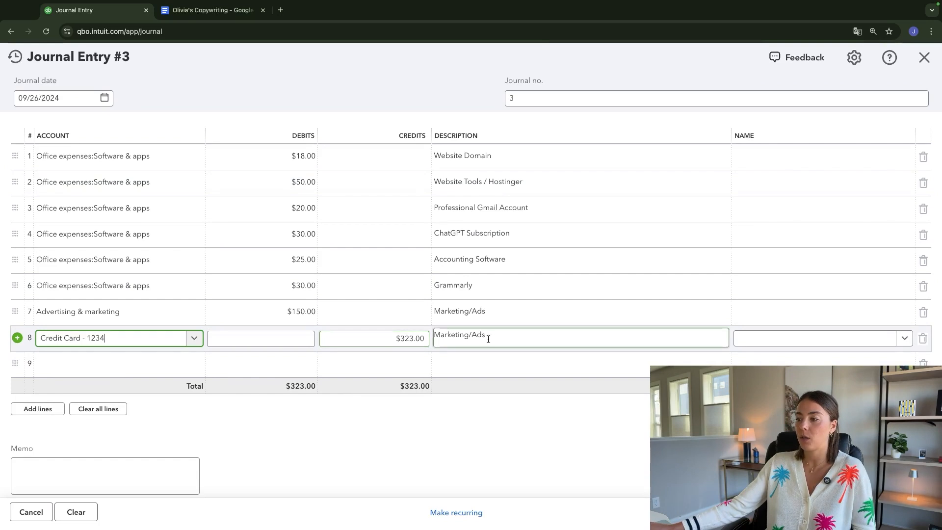
- Replace the credit card line's description with "Credit Card to be paid", then save and close the journal entry
{"action": "left_click_drag", "start_coordinate": [488, 339], "coordinate": [439, 334]}
{"action": "key", "text": "BackSpace"}
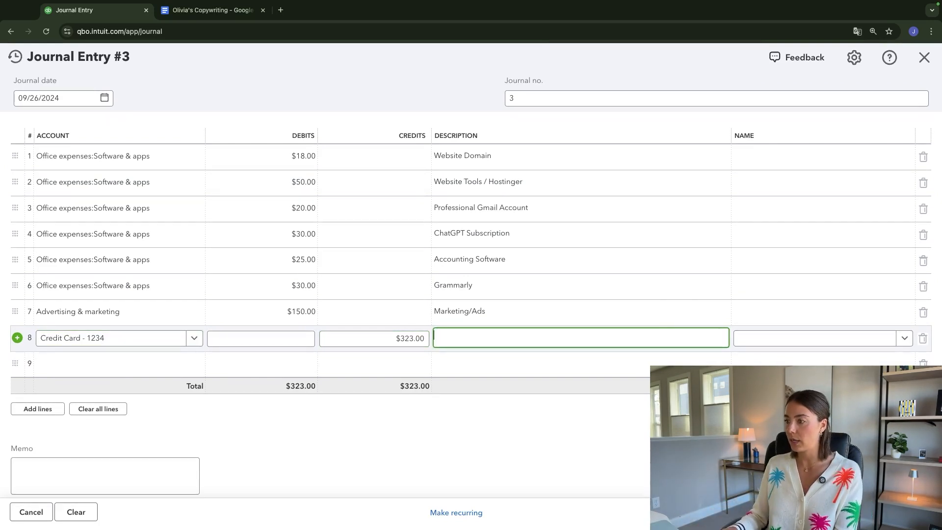
{"action": "type", "text": "Credit Card to"}
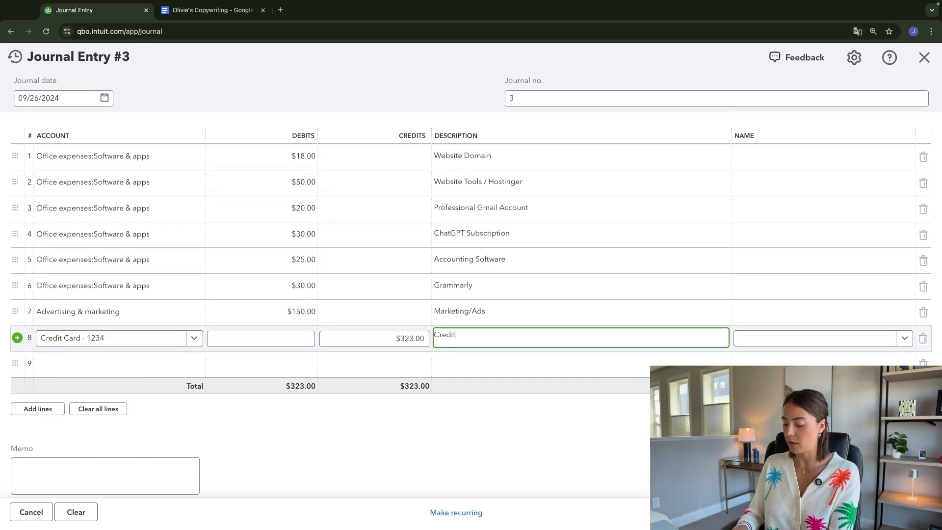
{"action": "type", "text": "be paid"}
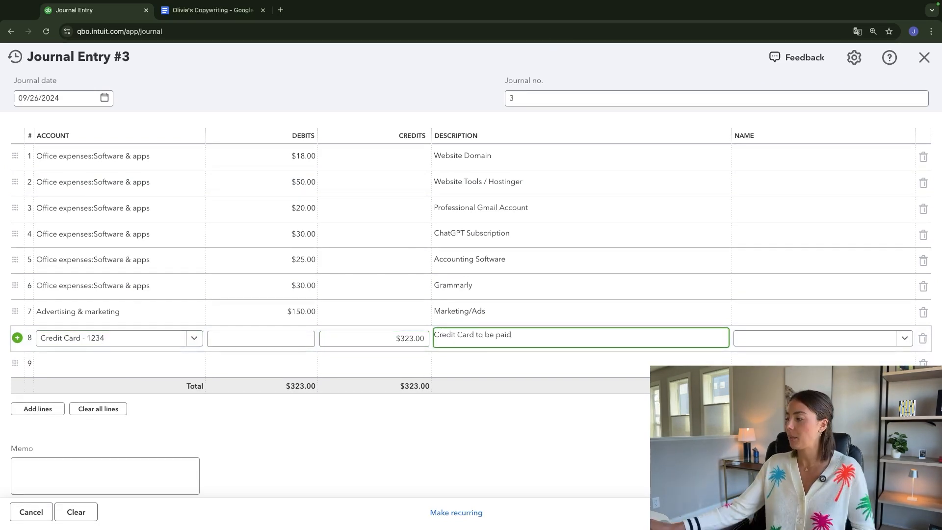
{"action": "left_click", "coordinate": [878, 512]}
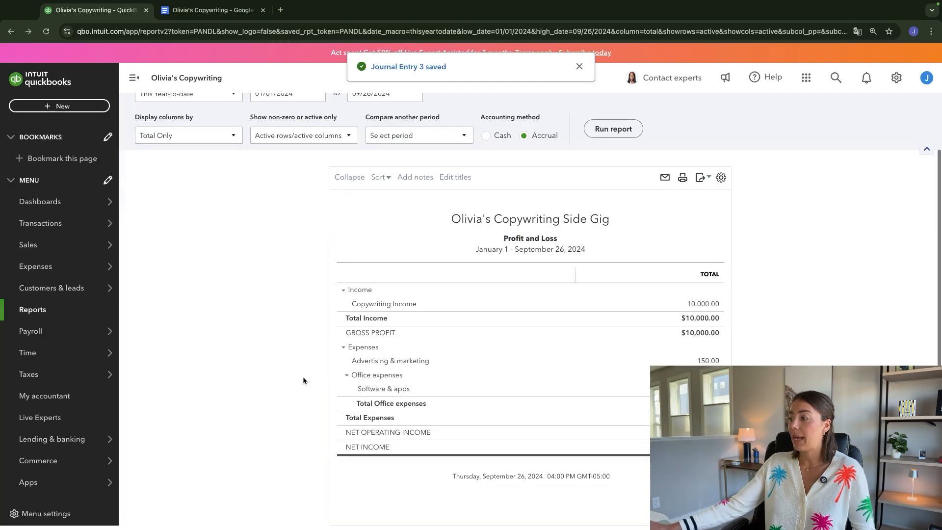
- Examine the expenses and net income in the Profit and Loss report, referring back to the Google Docs transaction list
{"action": "scroll", "coordinate": [274, 379], "scroll_direction": "up", "scroll_amount": 1}
{"action": "scroll", "coordinate": [273, 381], "scroll_direction": "up", "scroll_amount": 1}
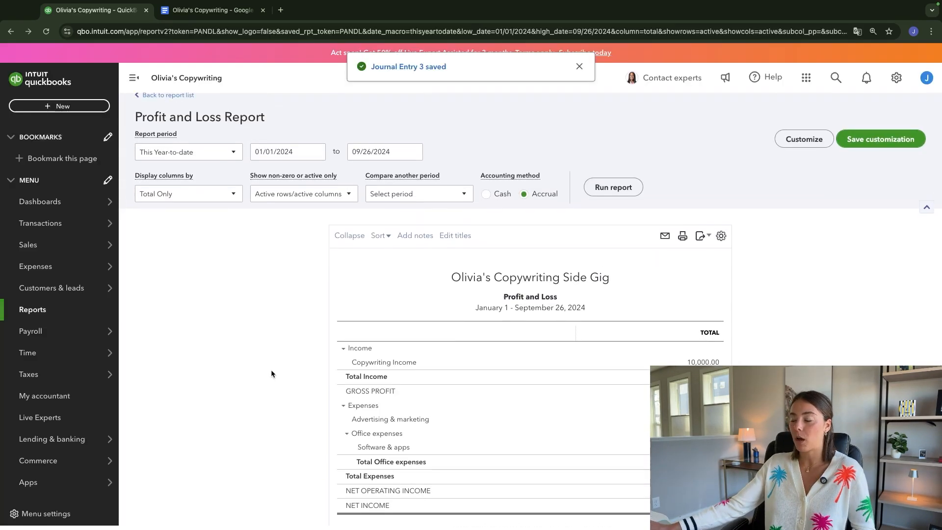
{"action": "scroll", "coordinate": [280, 367], "scroll_direction": "down", "scroll_amount": 3}
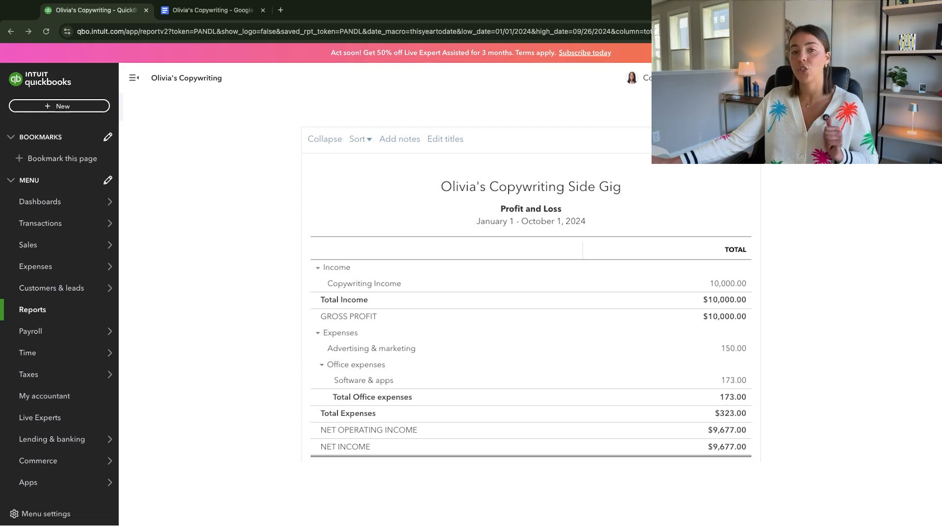
{"action": "left_click", "coordinate": [733, 380]}
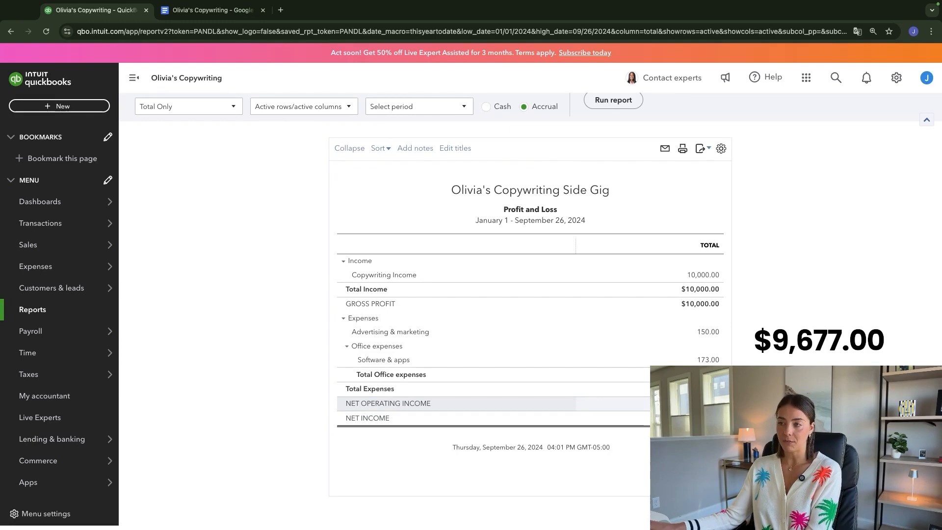
{"action": "scroll", "coordinate": [250, 237], "scroll_direction": "up", "scroll_amount": 2}
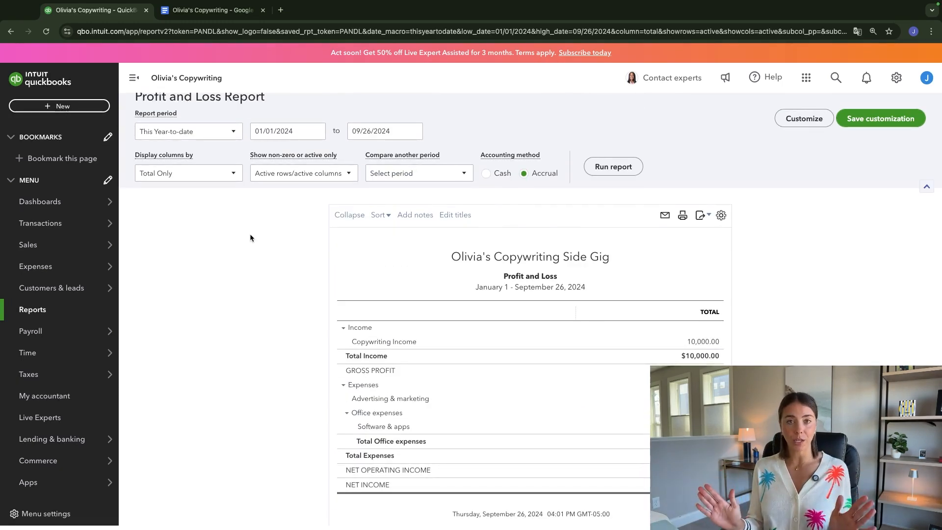
{"action": "left_click", "coordinate": [210, 10]}
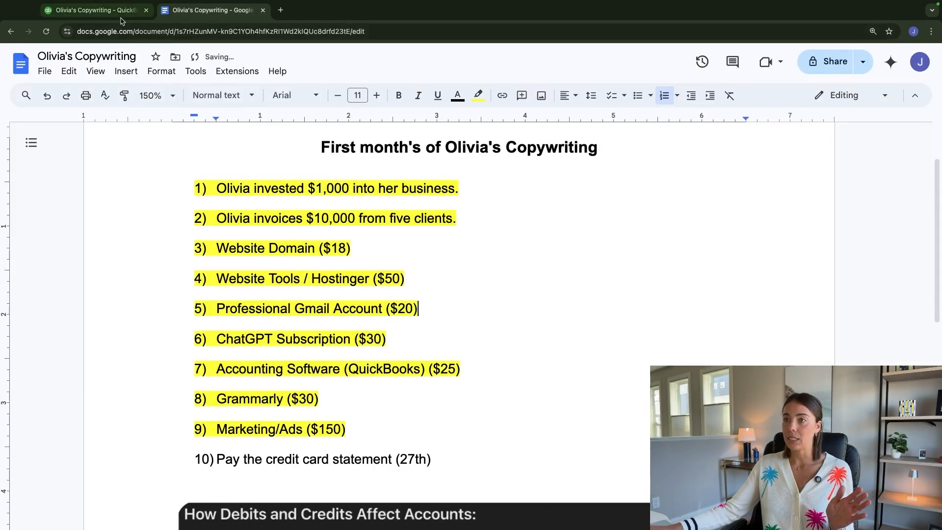
{"action": "left_click", "coordinate": [118, 10]}
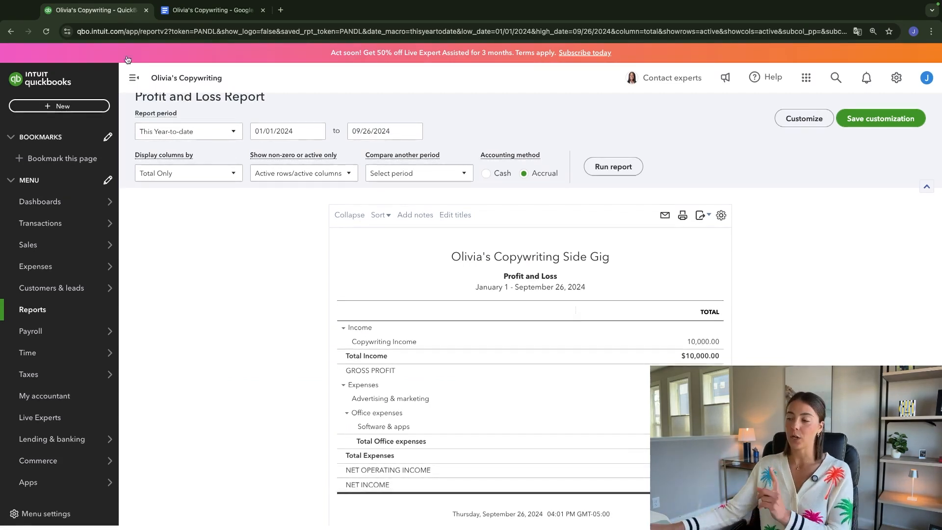
{"action": "scroll", "coordinate": [521, 292], "scroll_direction": "down", "scroll_amount": 1}
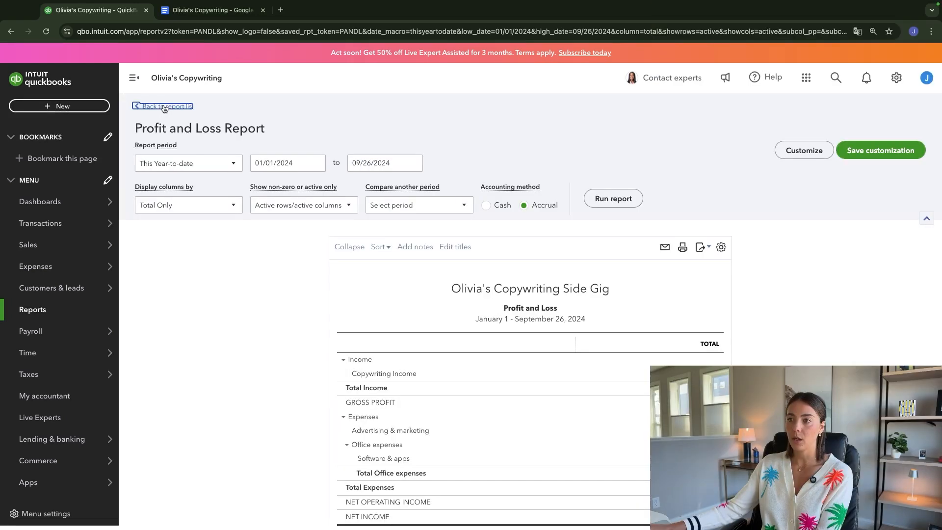
- Open the Balance Sheet report from the report list and examine the Cash and credit card balances
{"action": "left_click", "coordinate": [163, 106]}
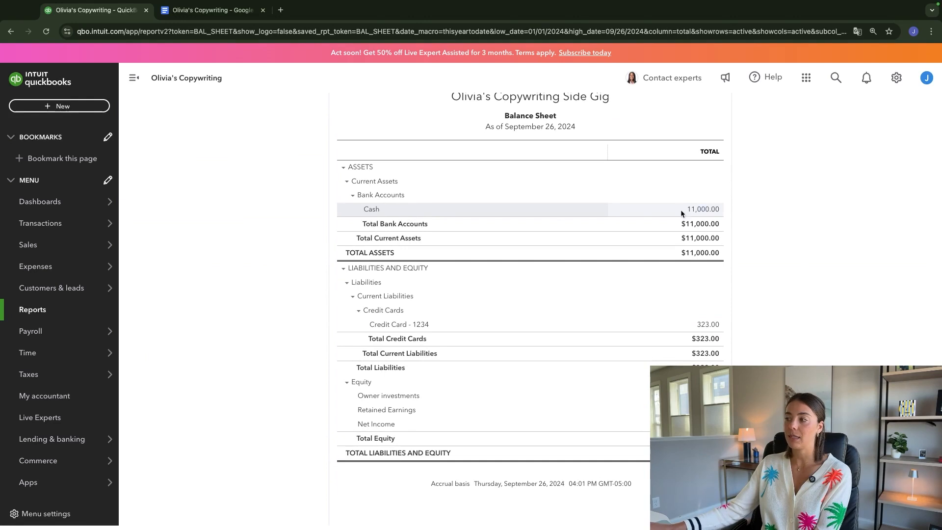
{"action": "double_click", "coordinate": [718, 211]}
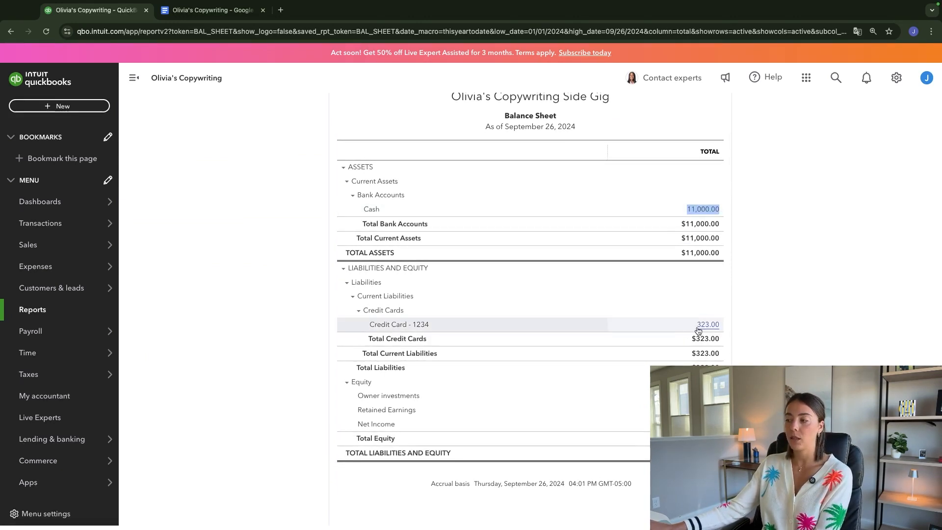
{"action": "left_click_drag", "start_coordinate": [693, 325], "coordinate": [723, 325]}
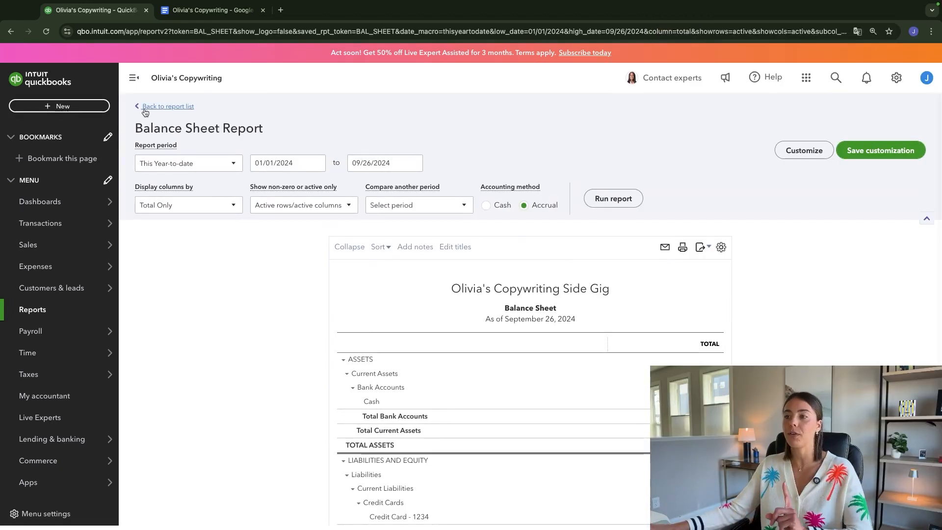
- Leave the Balance Sheet and open the Statement of Cash Flows report to review its operating and financing activities
{"action": "left_click", "coordinate": [143, 107]}
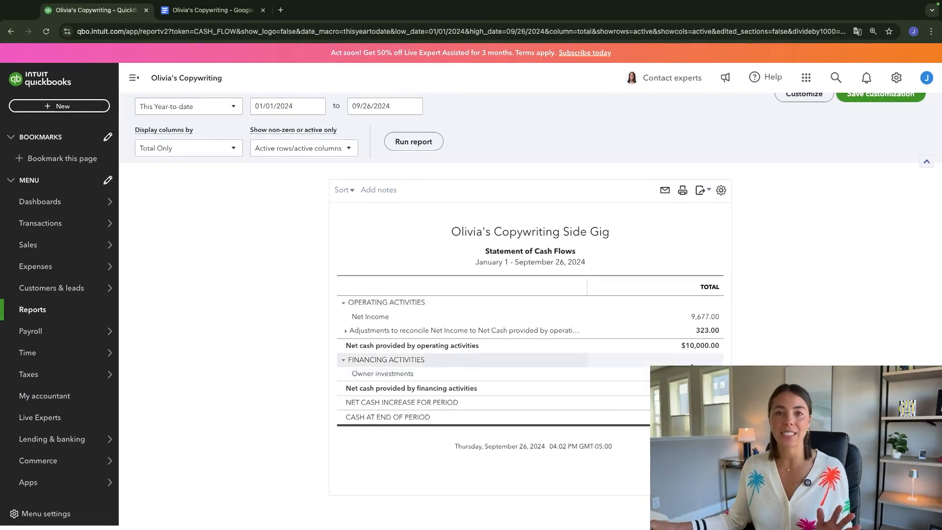
{"action": "scroll", "coordinate": [506, 344], "scroll_direction": "up", "scroll_amount": 1}
{"action": "scroll", "coordinate": [506, 344], "scroll_direction": "up", "scroll_amount": 3}
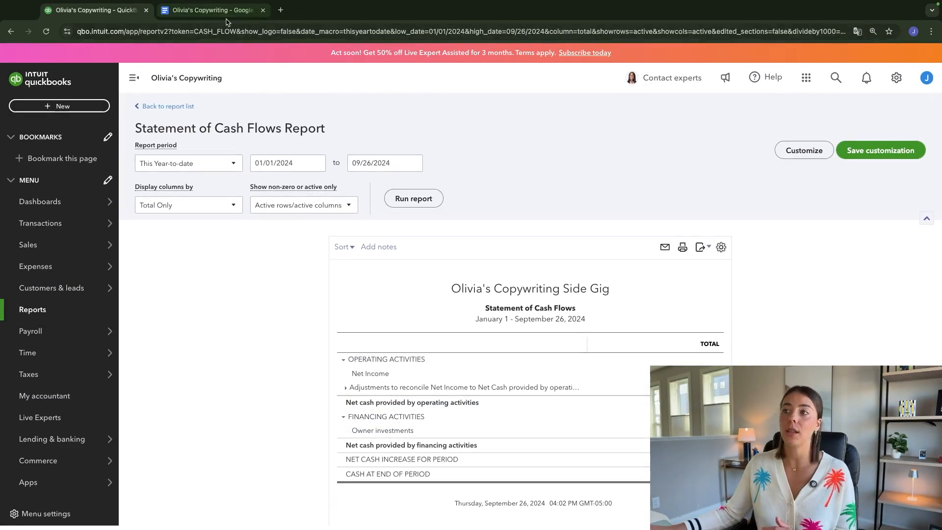
- In Google Docs, highlight items 1 through 9 in yellow and delete the "Pay the credit card statement (27th)" item
{"action": "left_click", "coordinate": [211, 10]}
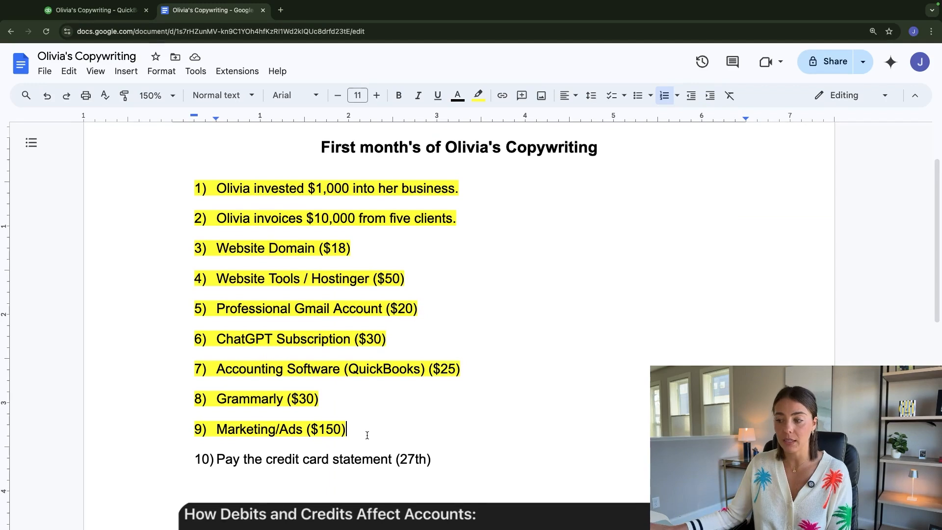
{"action": "left_click_drag", "start_coordinate": [433, 467], "coordinate": [189, 460]}
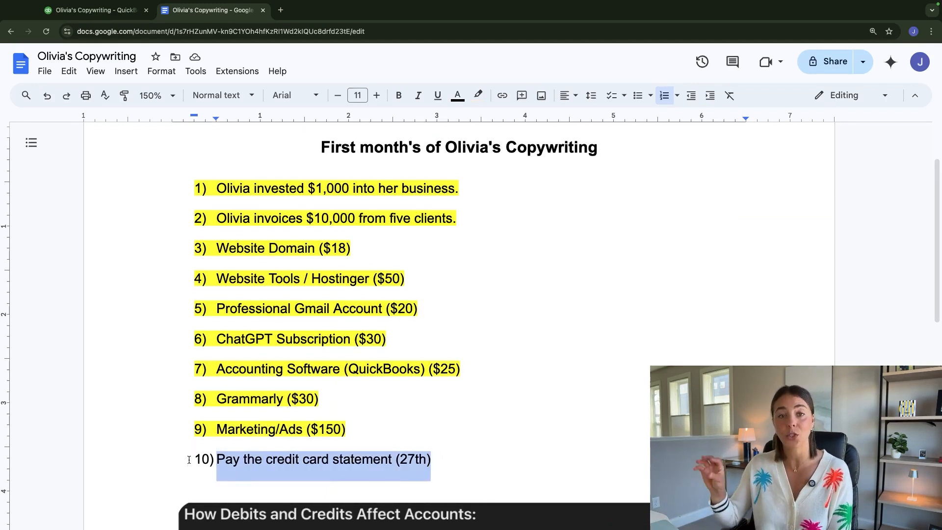
{"action": "key", "text": "BackSpace"}
{"action": "key", "text": "BackSpace"}
{"action": "key", "text": "BackSpace"}
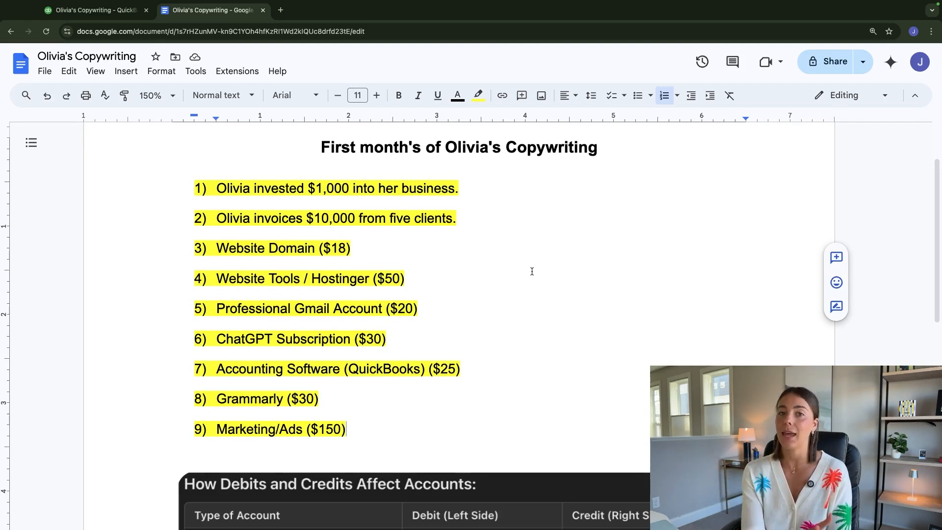
{"action": "scroll", "coordinate": [532, 272], "scroll_direction": "down", "scroll_amount": 5}
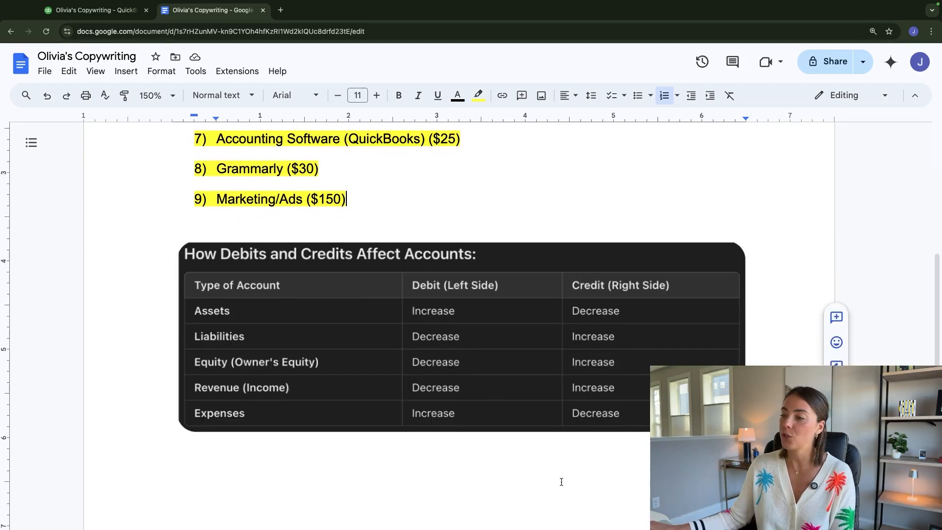